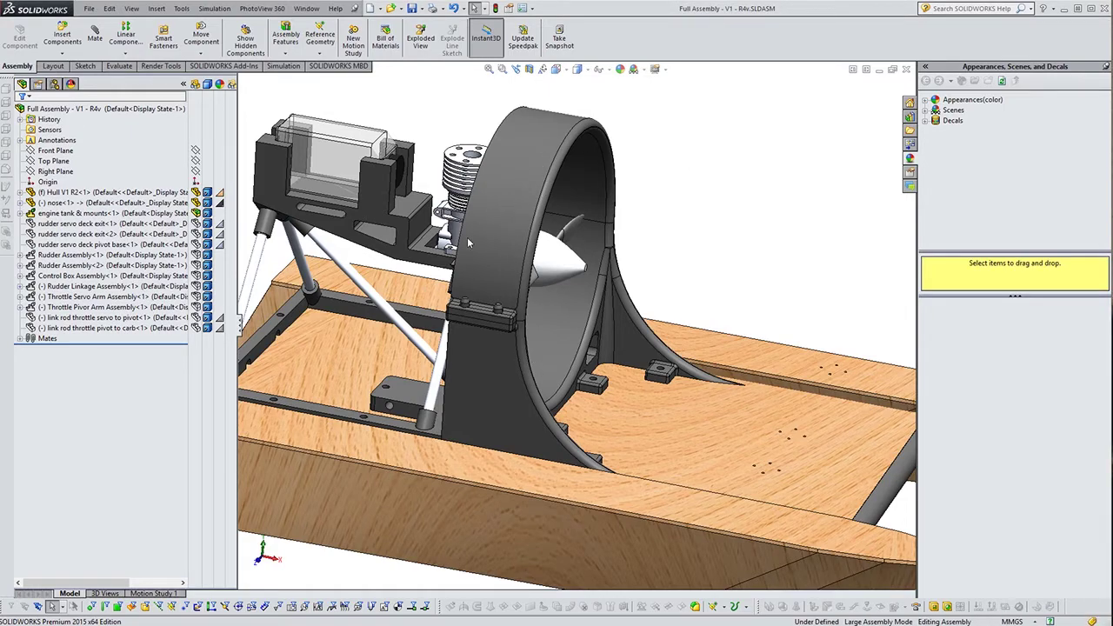
Examine the propeller, spinner and throttle arm inside the duct, selecting the cylindrical hub face of the crankcase behind the propeller.
middle_drag(580, 296, 489, 382)
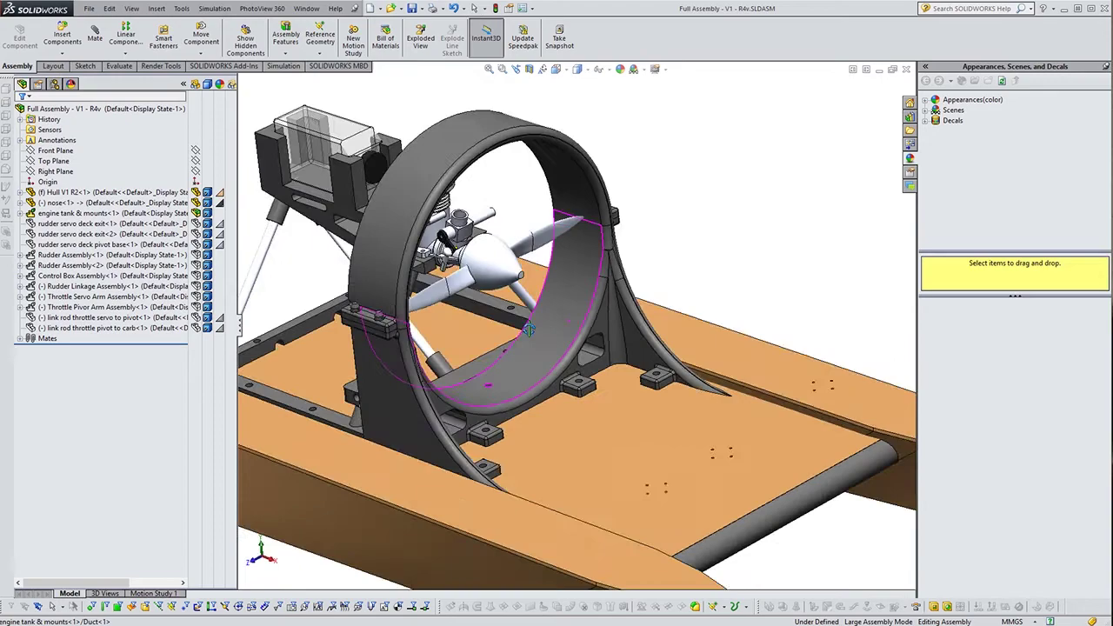
scroll(491, 269, down, 6)
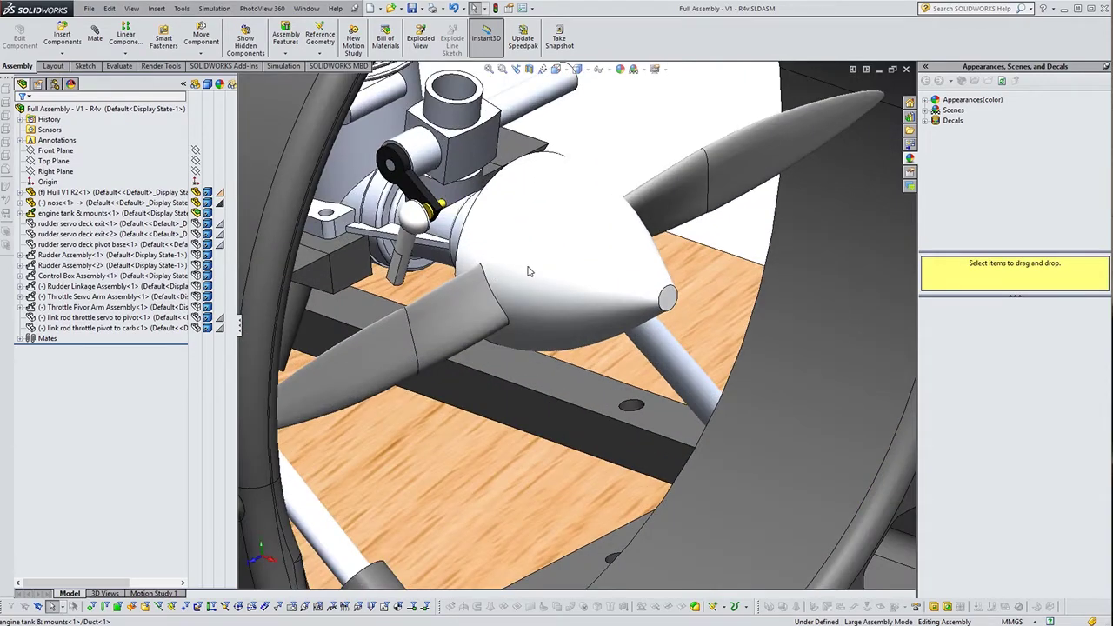
middle_drag(507, 284, 480, 300)
scroll(544, 315, up, 6)
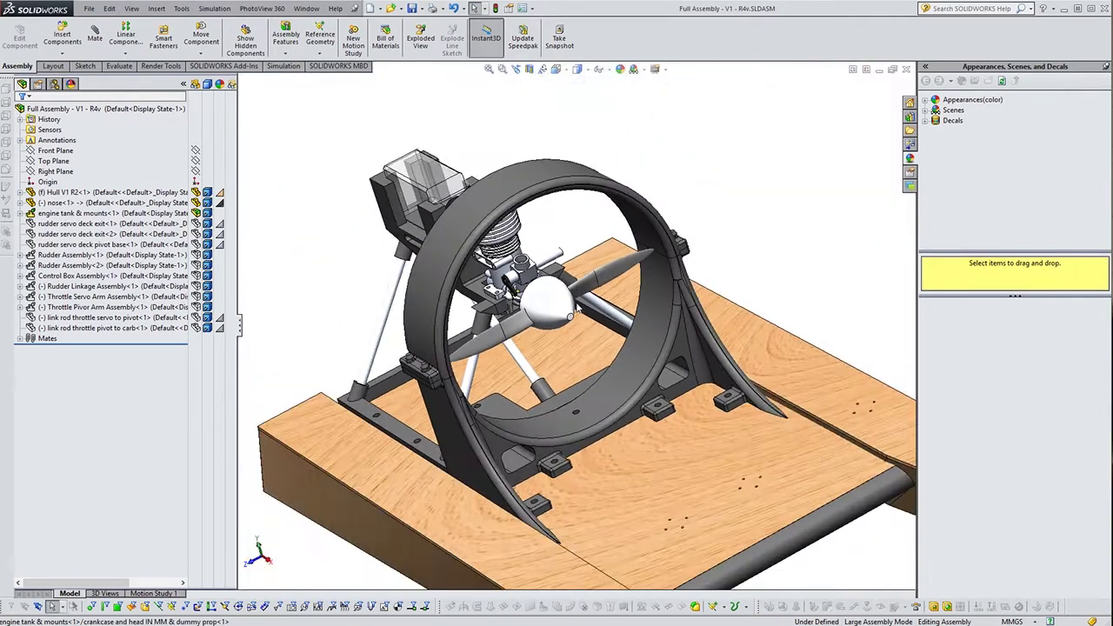
middle_drag(576, 310, 676, 321)
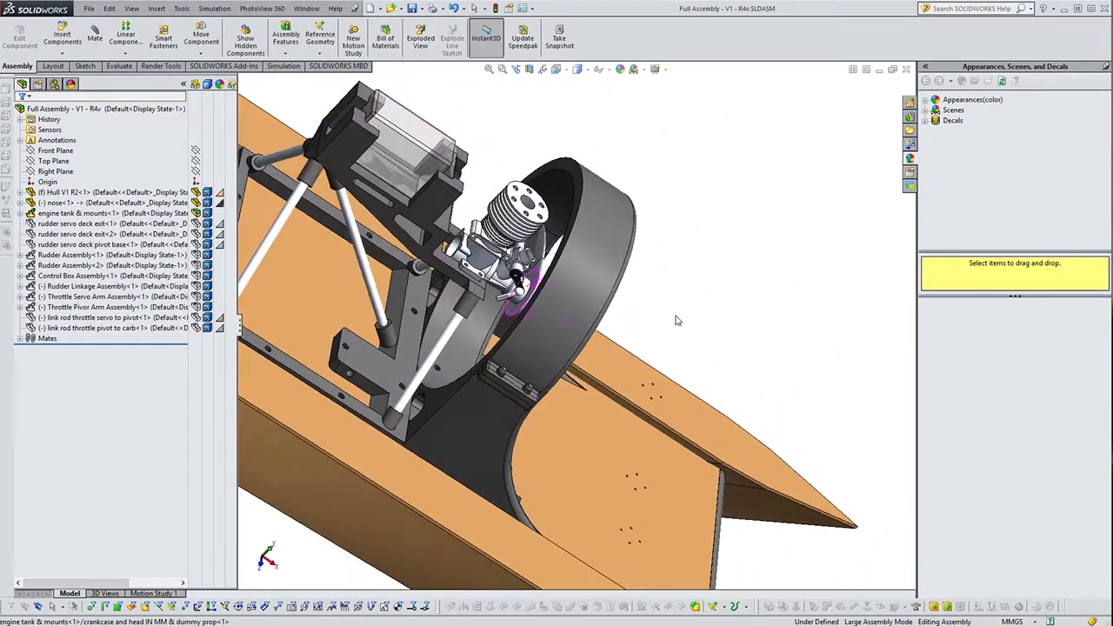
scroll(567, 303, down, 10)
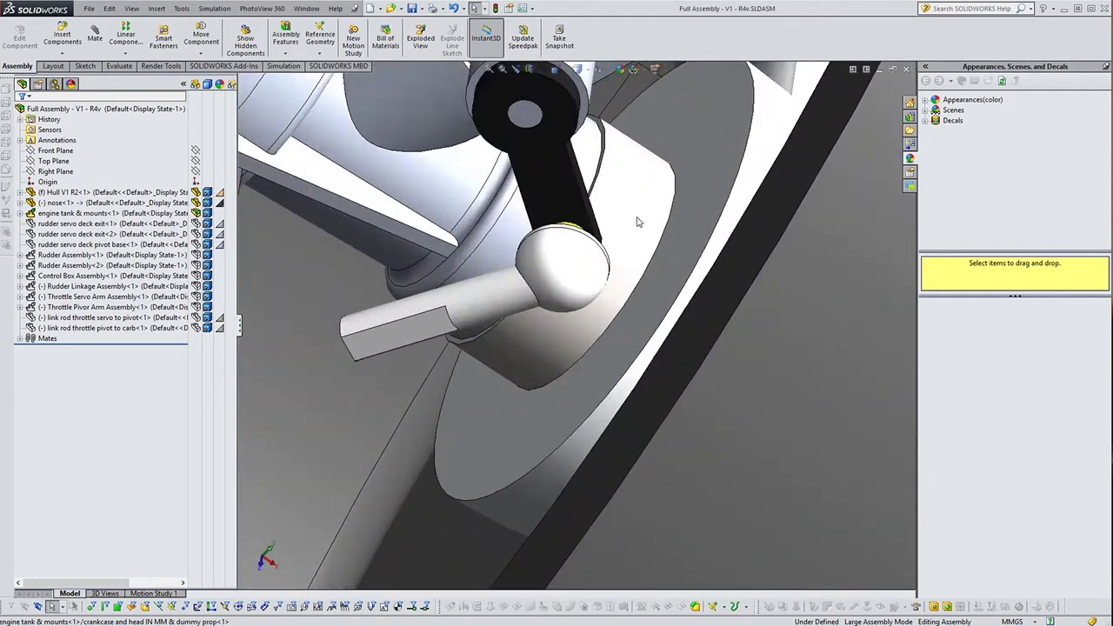
click(631, 212)
middle_drag(631, 211, 615, 190)
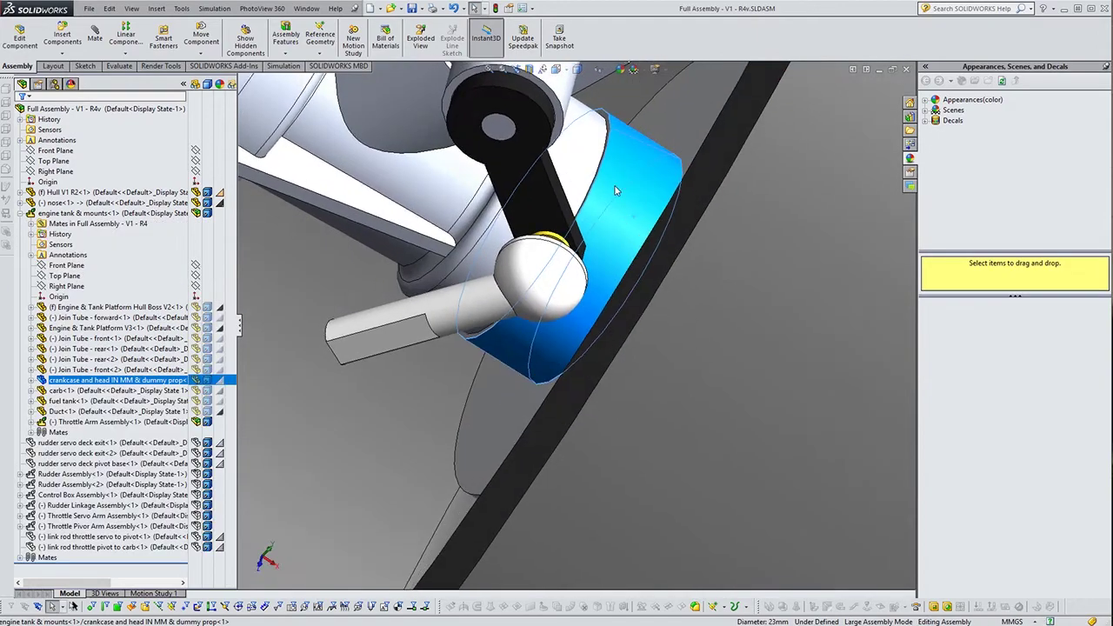
key(ctrl+7)
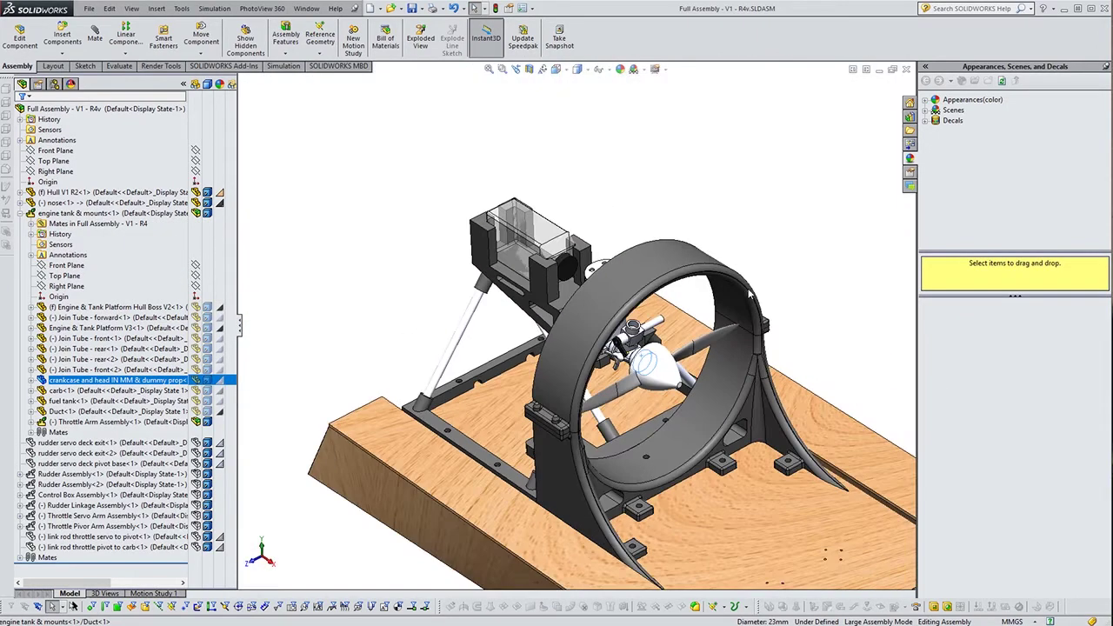
Examine how the engine, spinner and propeller sit within the duct, viewing them from both the engine and propeller sides.
scroll(659, 358, down, 5)
middle_drag(727, 372, 821, 381)
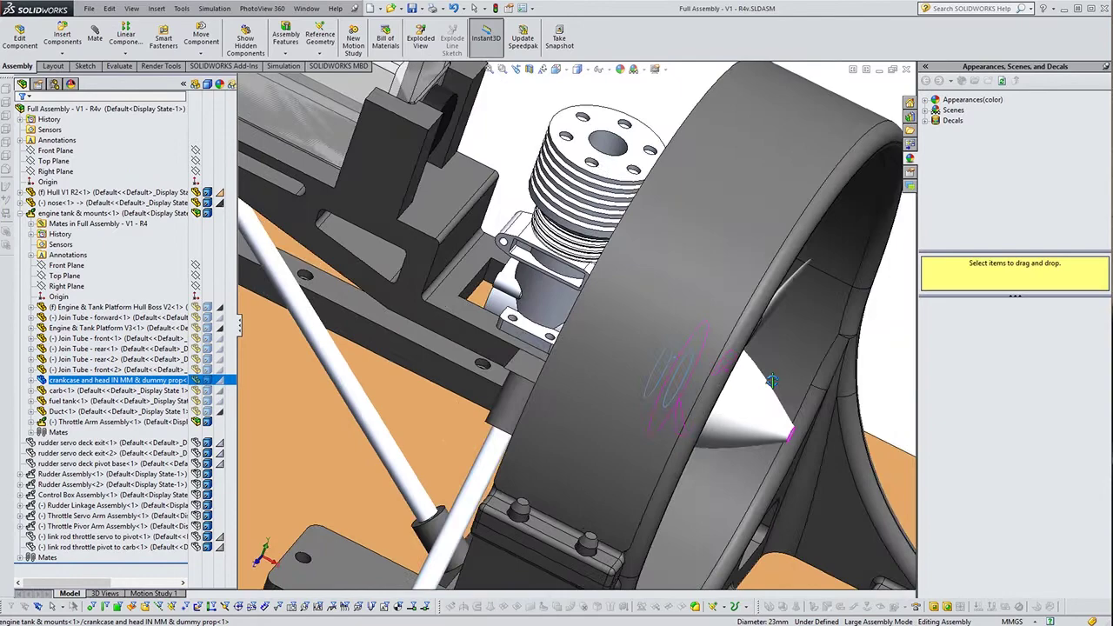
scroll(707, 171, up, 2)
middle_drag(672, 380, 516, 306)
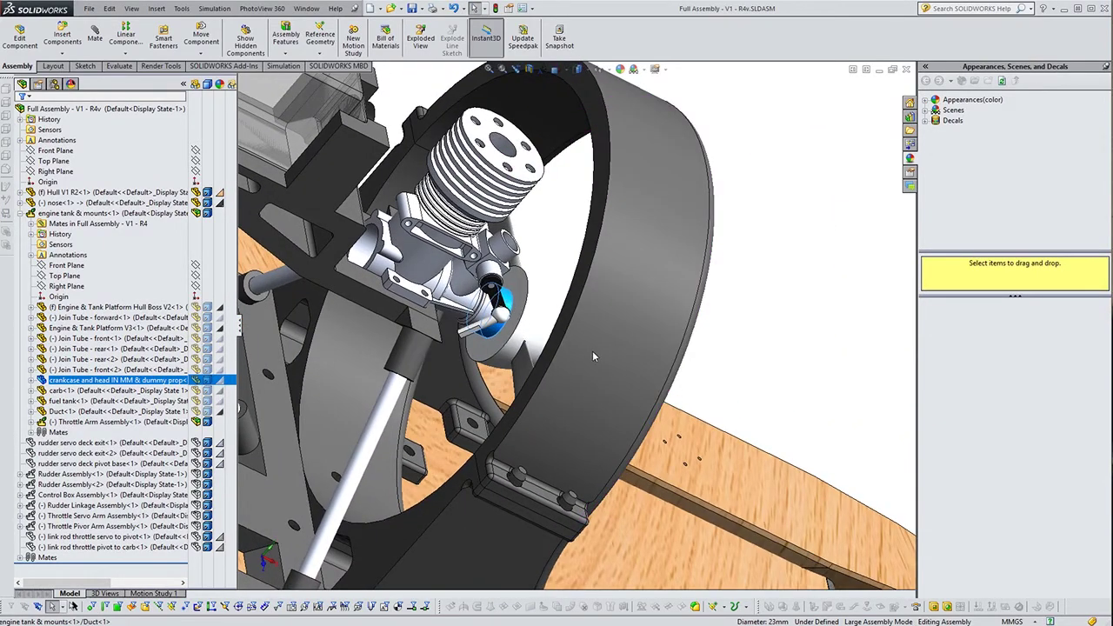
middle_drag(593, 352, 714, 396)
scroll(714, 396, up, 3)
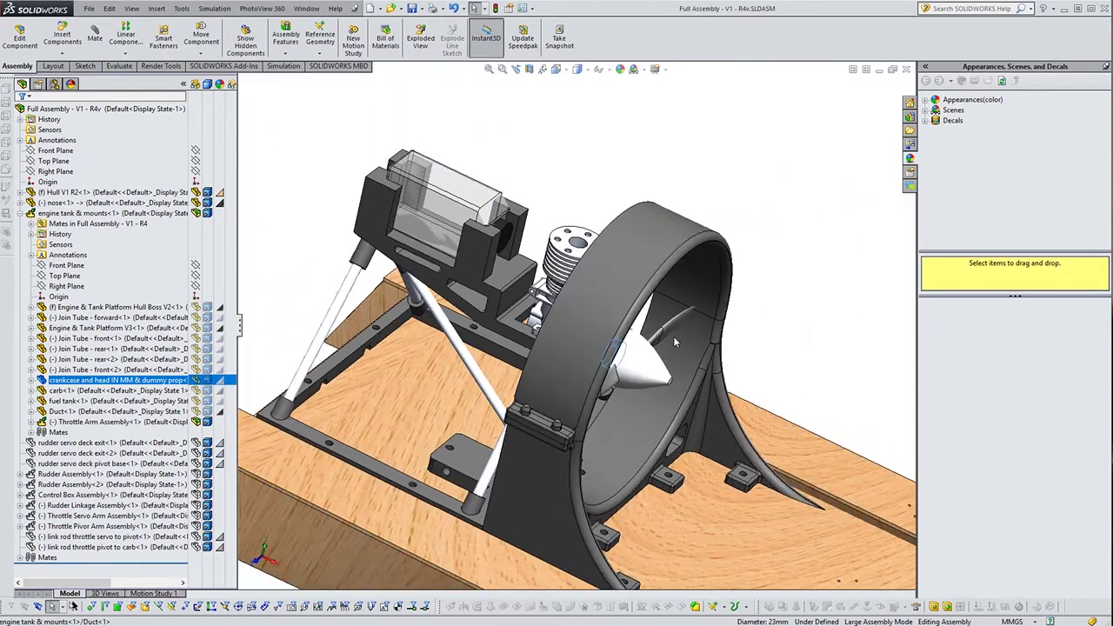
scroll(675, 342, down, 5)
middle_drag(758, 344, 594, 337)
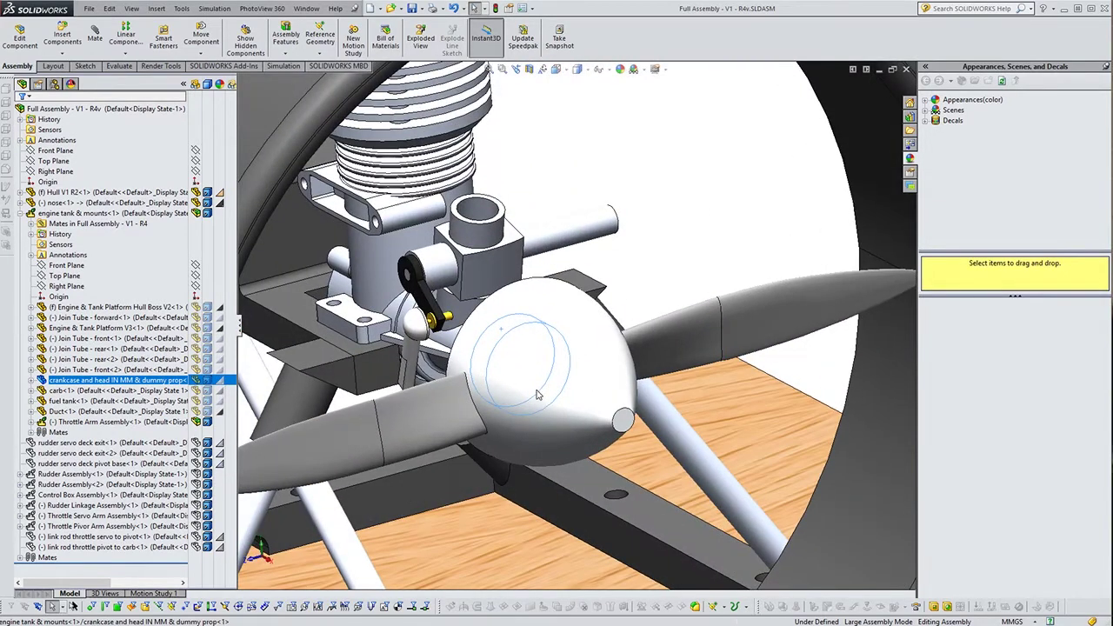
middle_drag(537, 395, 594, 395)
scroll(658, 412, up, 4)
middle_drag(672, 412, 642, 401)
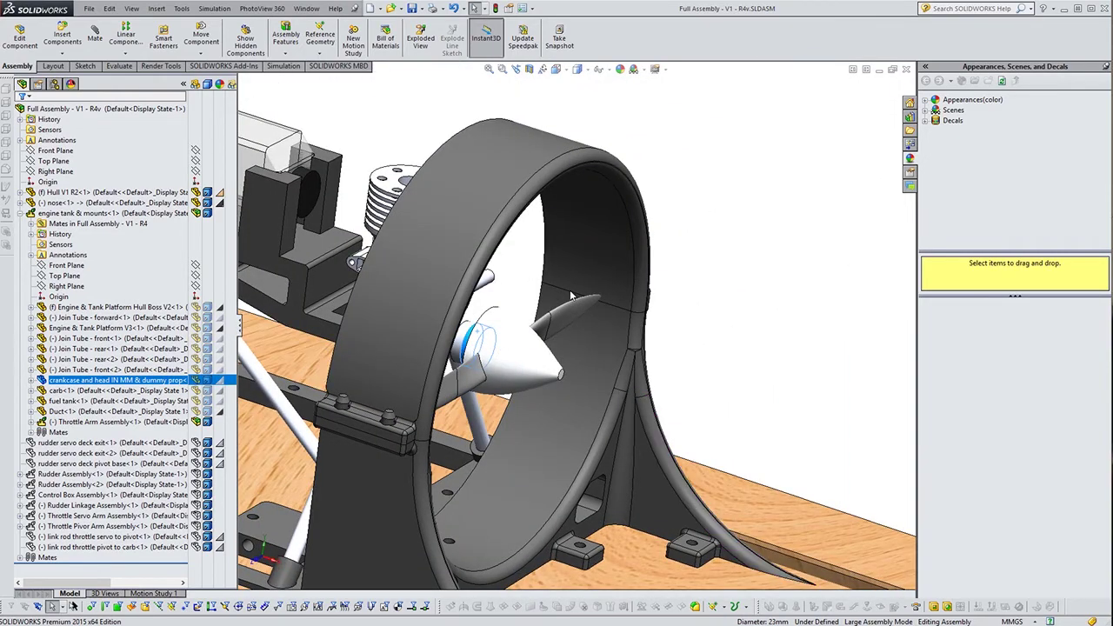
Inspect the duct's inner wall around the propeller tip and the space between the engine and the duct's edge.
middle_drag(571, 297, 584, 276)
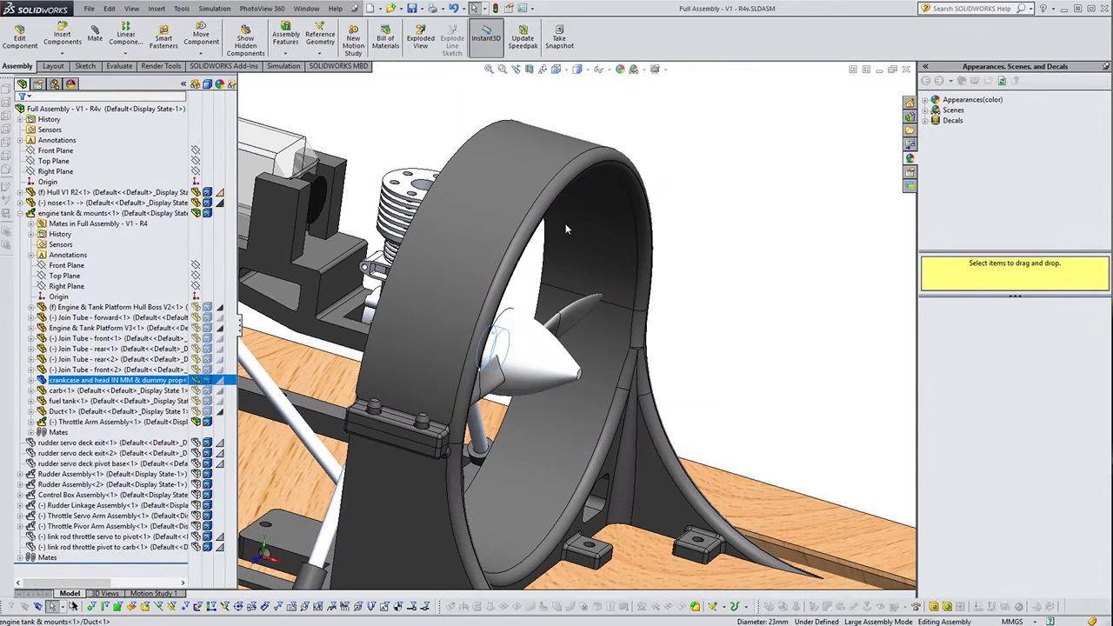
scroll(572, 244, down, 5)
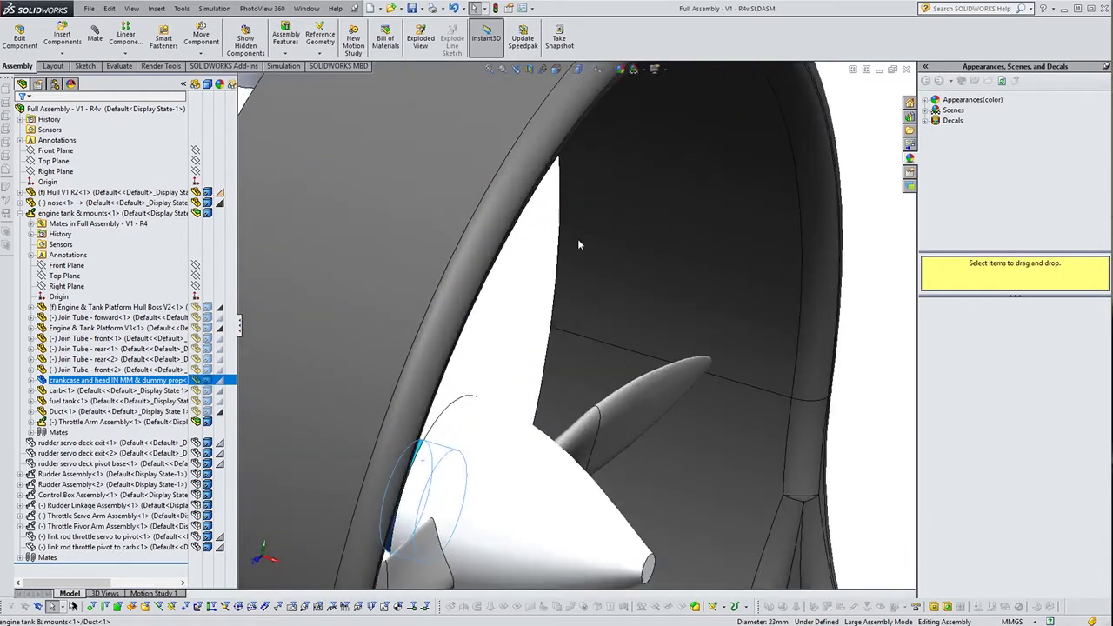
scroll(617, 378, up, 5)
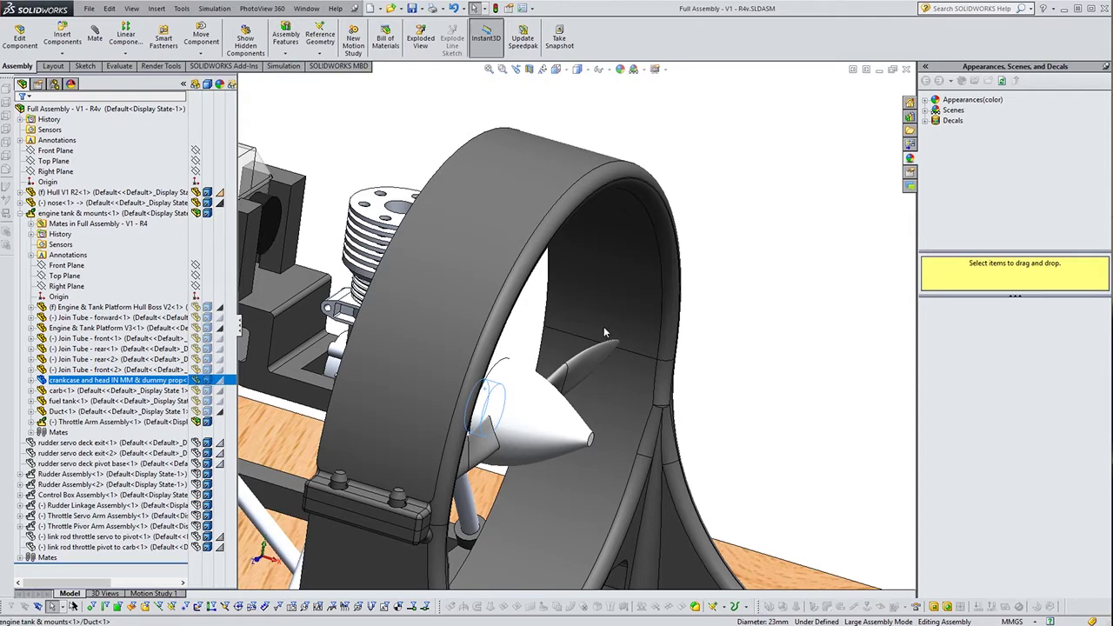
scroll(594, 330, up, 4)
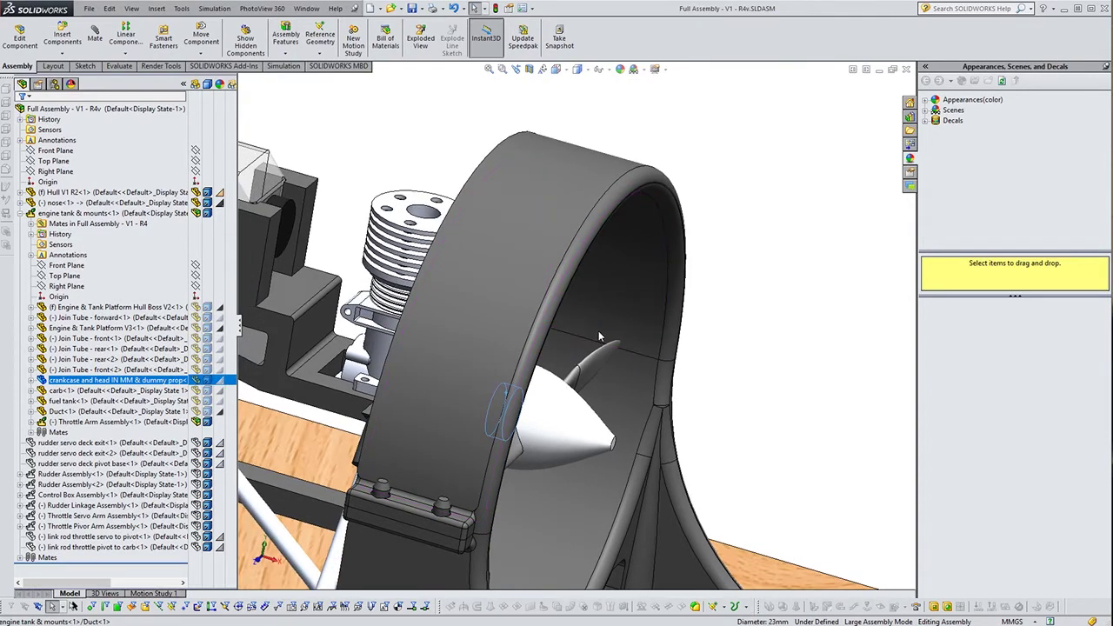
scroll(587, 369, up, 1)
middle_drag(483, 372, 534, 381)
scroll(449, 361, down, 4)
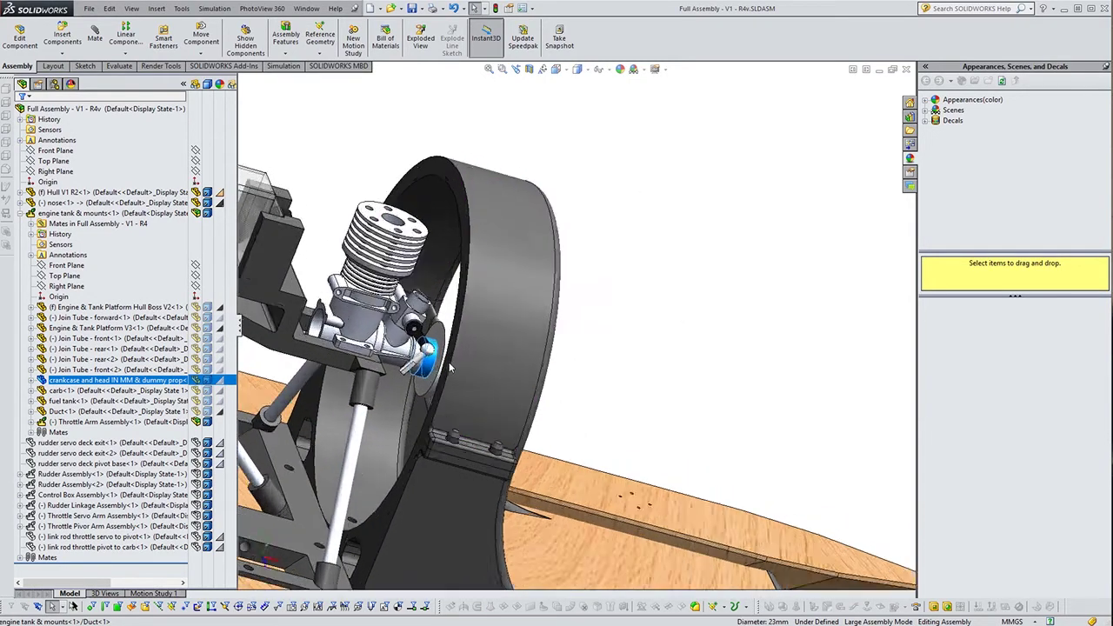
middle_drag(449, 360, 427, 355)
mouse_move(380, 280)
middle_down()
mouse_move(402, 282)
mouse_move(380, 282)
mouse_move(375, 266)
middle_up()
scroll(377, 268, up, 5)
middle_drag(520, 355, 570, 417)
Inspect the bolted flange that joins the duct's upper and lower halves, close up and in context.
scroll(568, 416, down, 4)
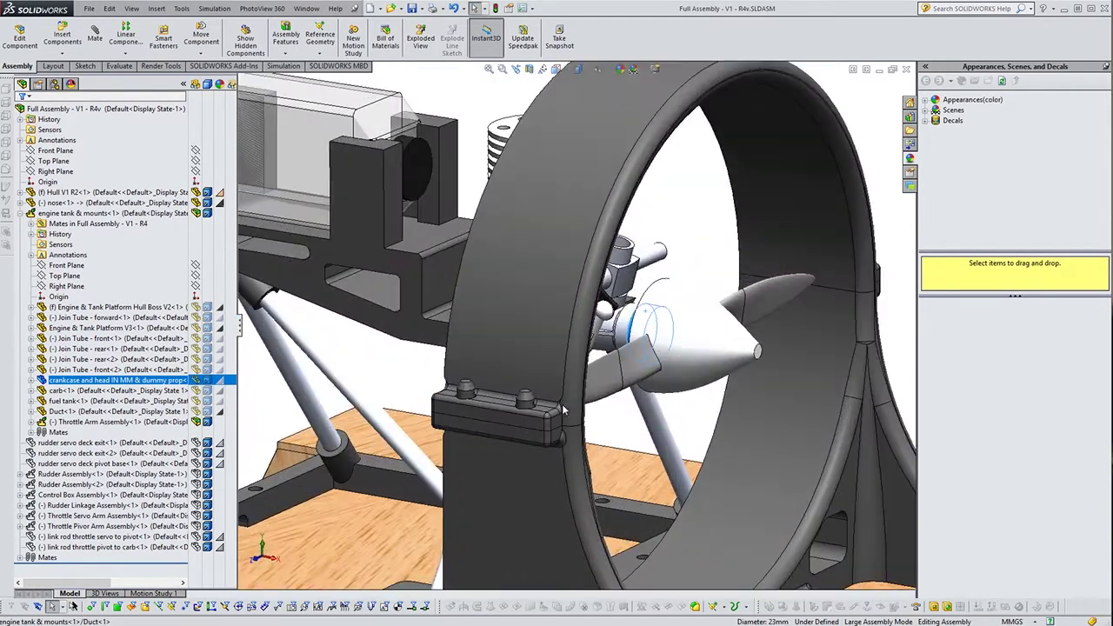
scroll(530, 448, down, 2)
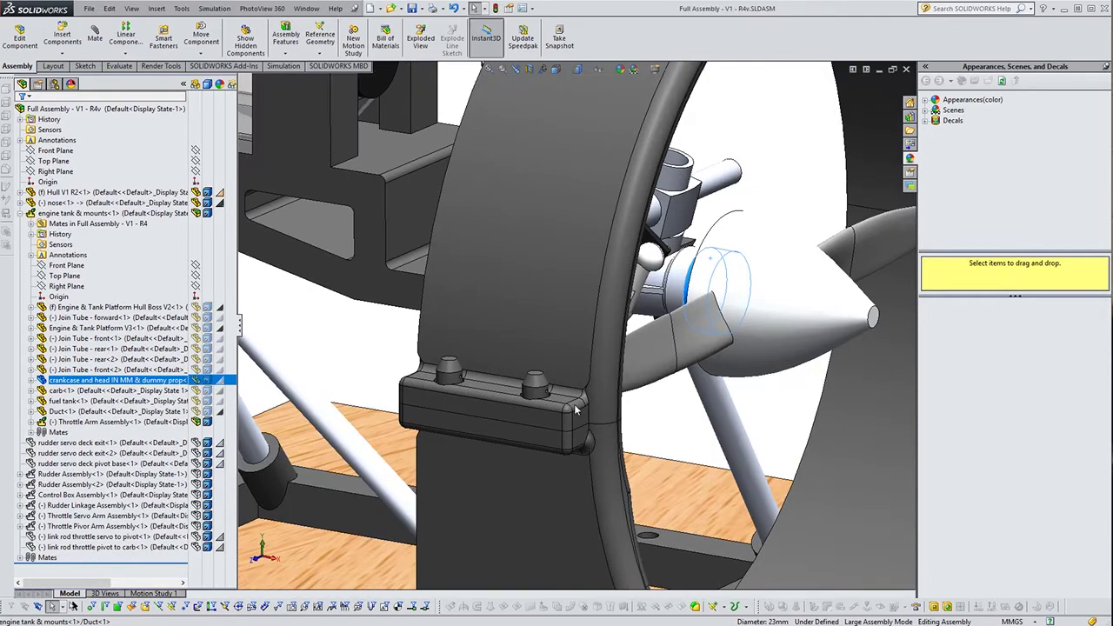
scroll(561, 391, up, 5)
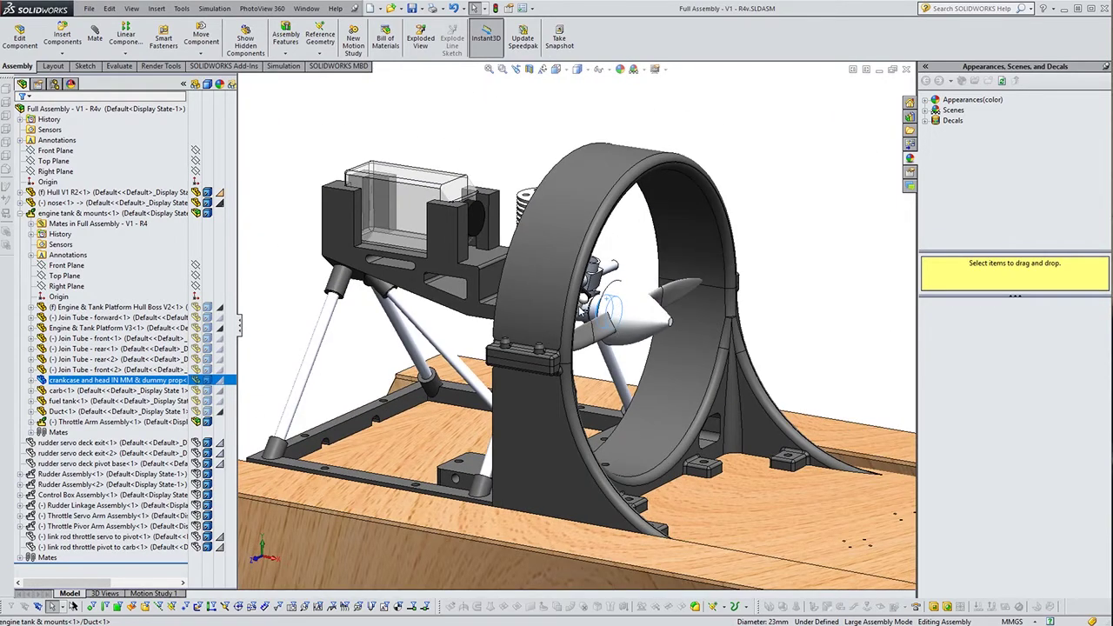
scroll(526, 346, down, 4)
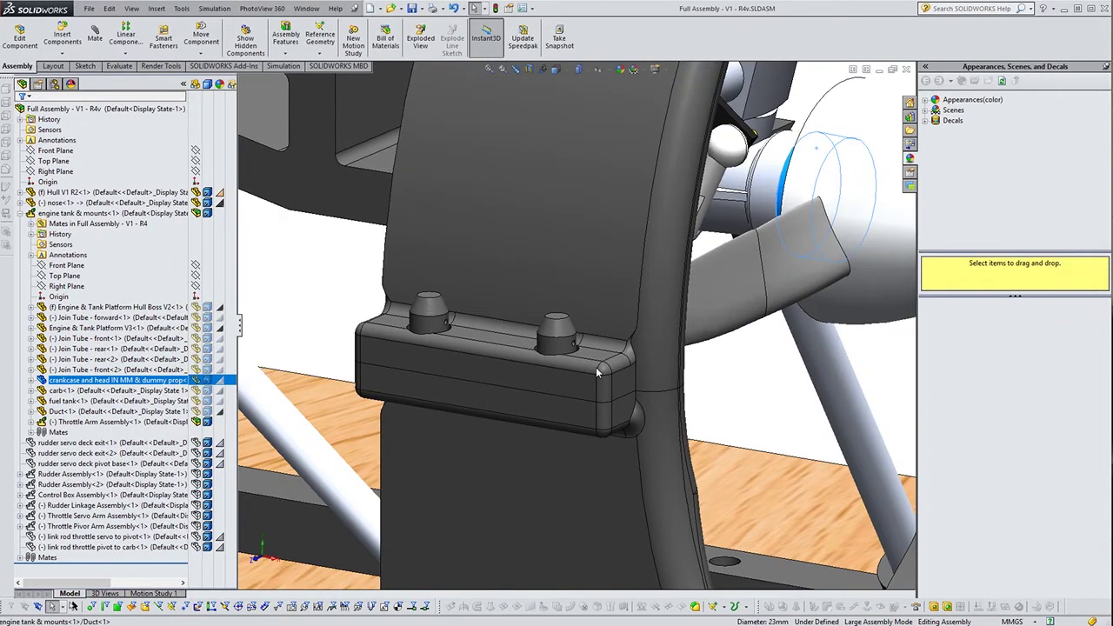
scroll(597, 372, up, 5)
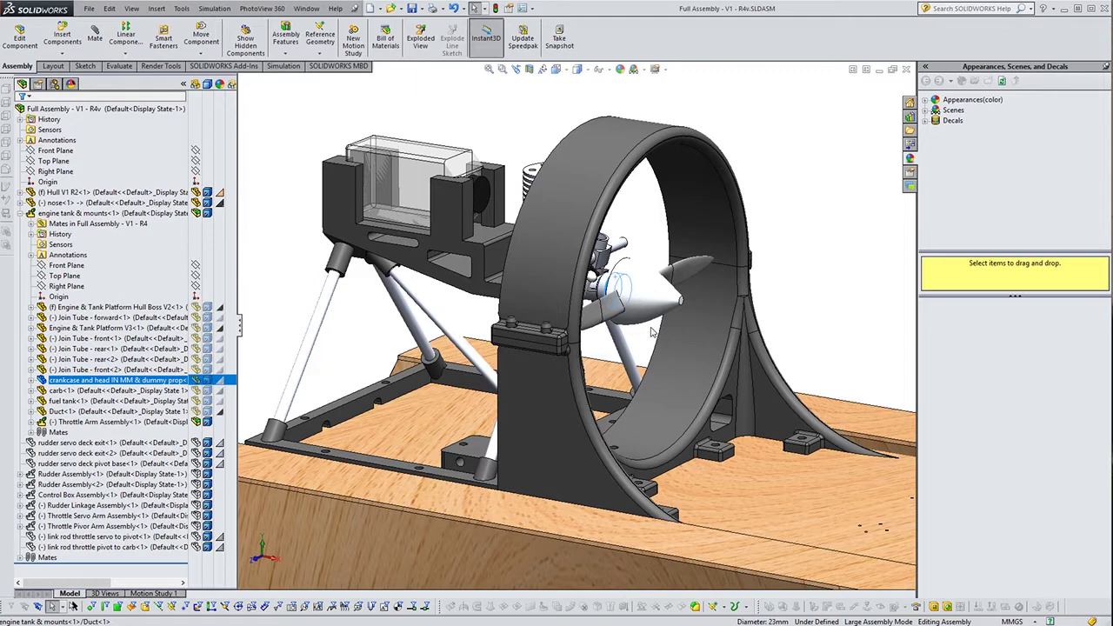
Examine the duct's lower half, including the cutout in its base and the mounting feet on the hull deck.
middle_drag(652, 332, 597, 304)
scroll(522, 409, down, 7)
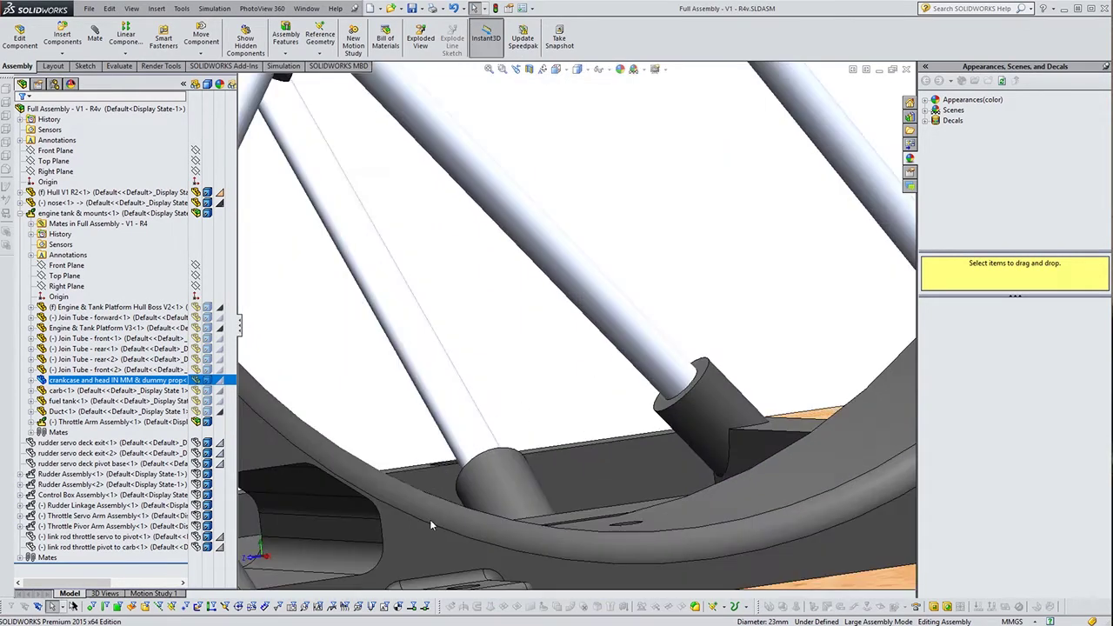
scroll(430, 522, up, 7)
middle_drag(507, 431, 461, 443)
scroll(445, 413, down, 5)
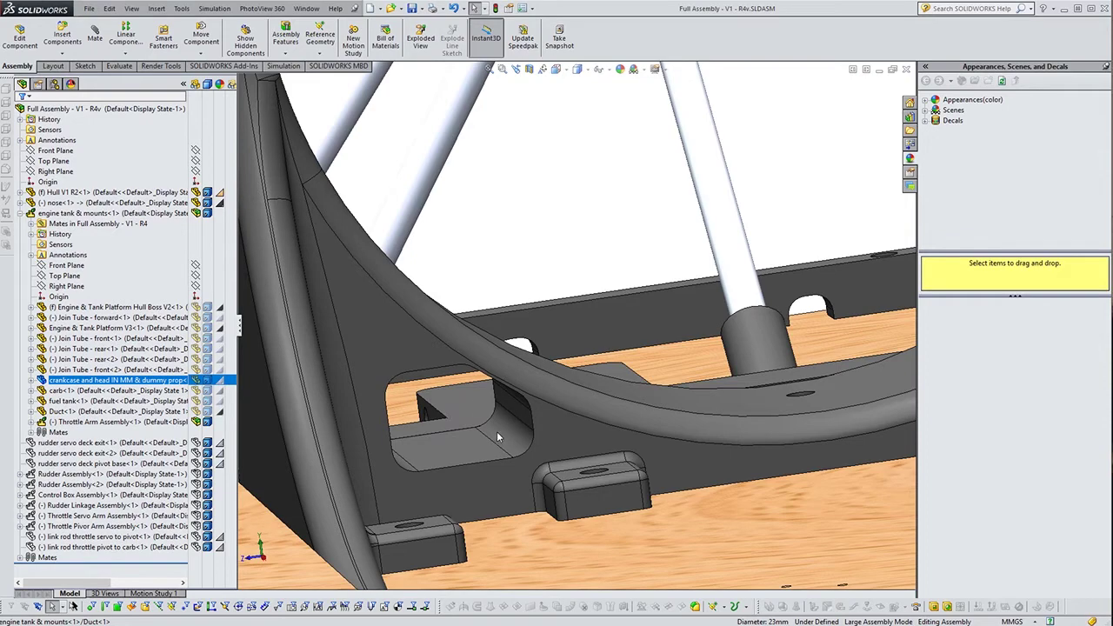
scroll(499, 437, up, 6)
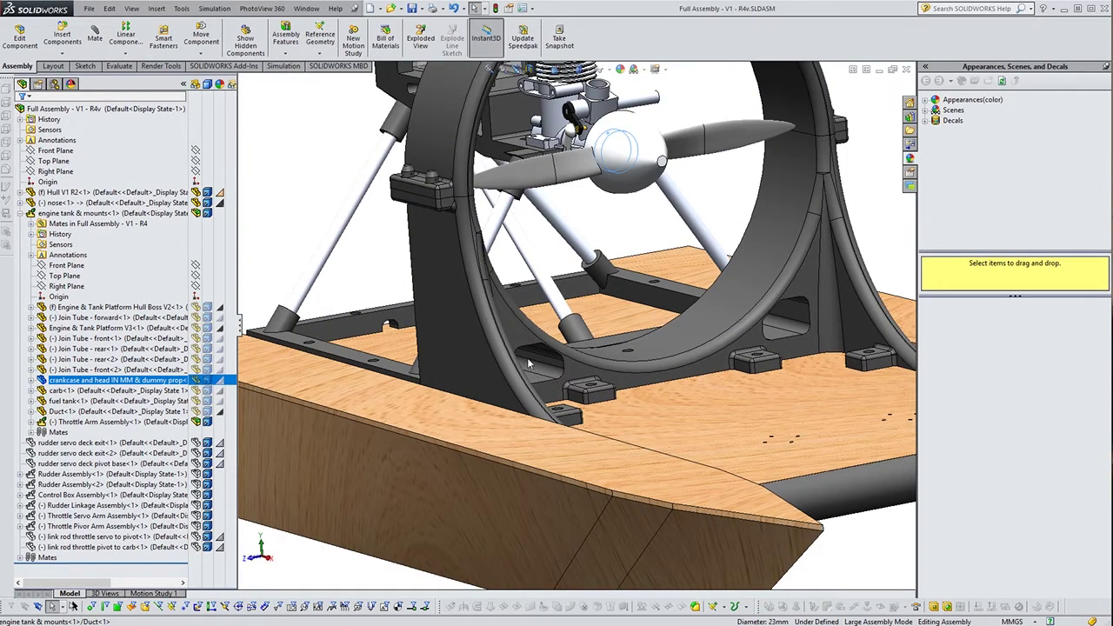
scroll(530, 370, down, 5)
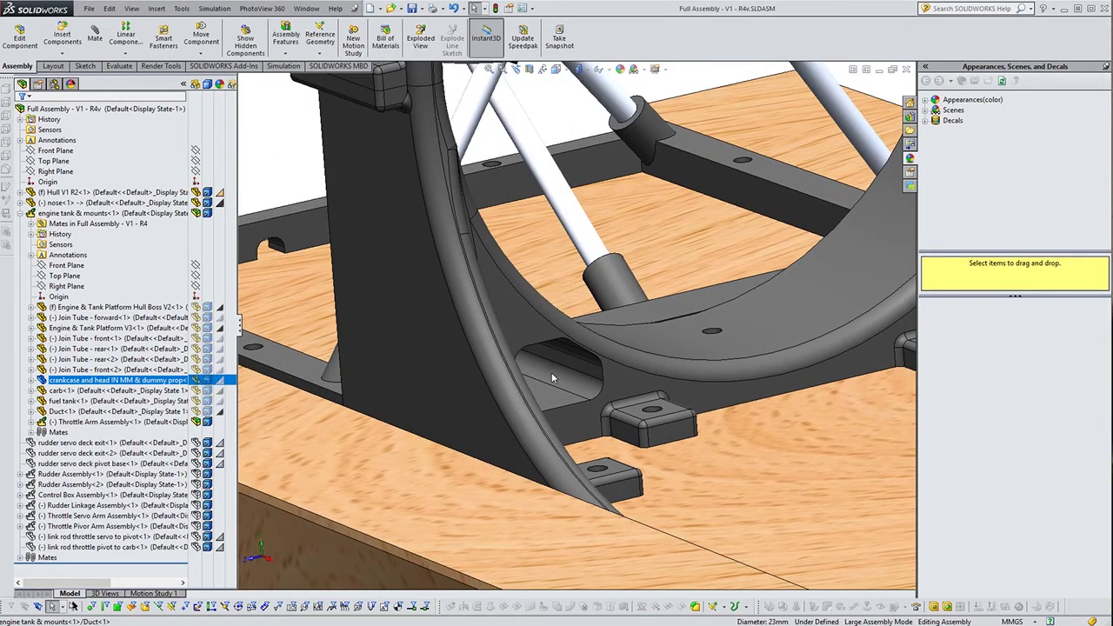
scroll(531, 363, up, 5)
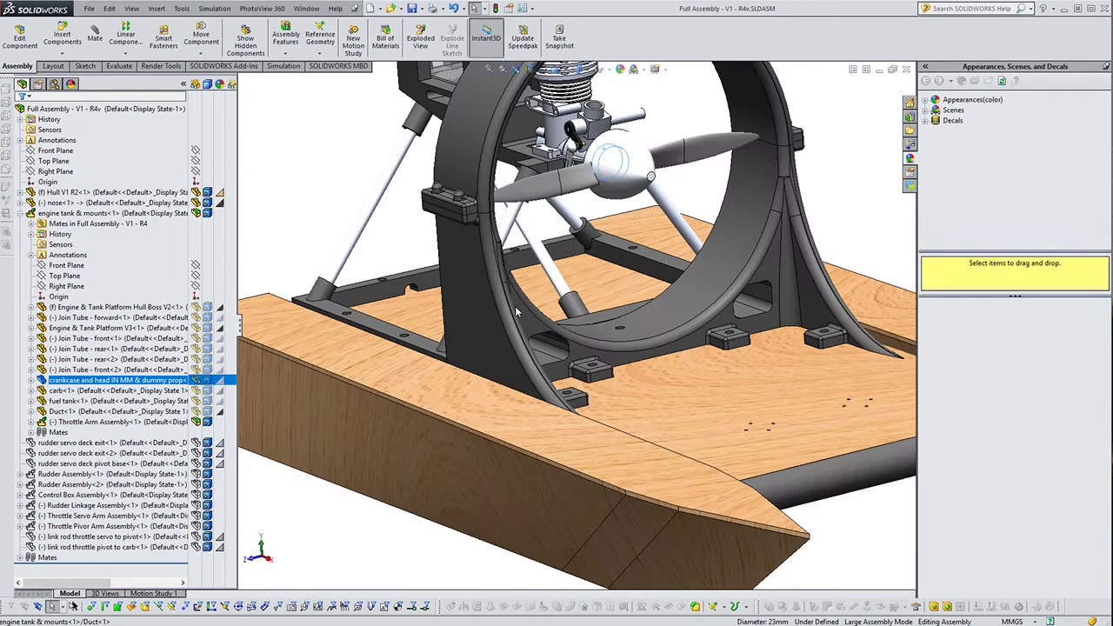
Review the whole hull and examine the four-hole patterns in the deck behind the duct and on the side hull.
middle_drag(514, 301, 521, 301)
scroll(520, 299, up, 6)
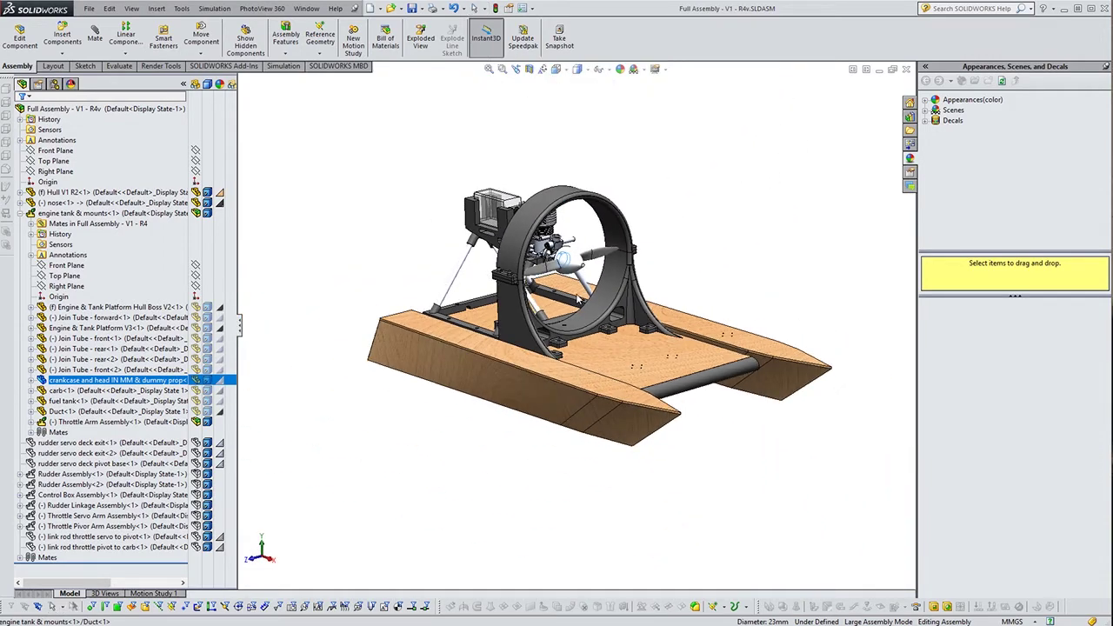
middle_drag(583, 295, 639, 349)
scroll(688, 360, down, 2)
scroll(687, 362, down, 2)
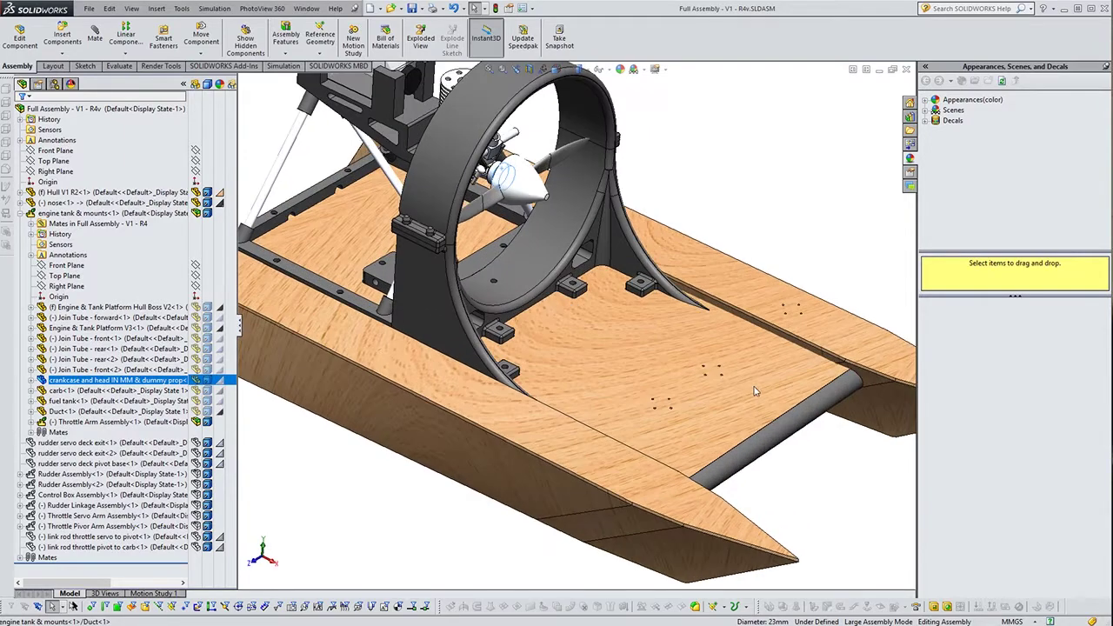
scroll(688, 363, up, 2)
scroll(700, 369, down, 4)
scroll(706, 371, down, 1)
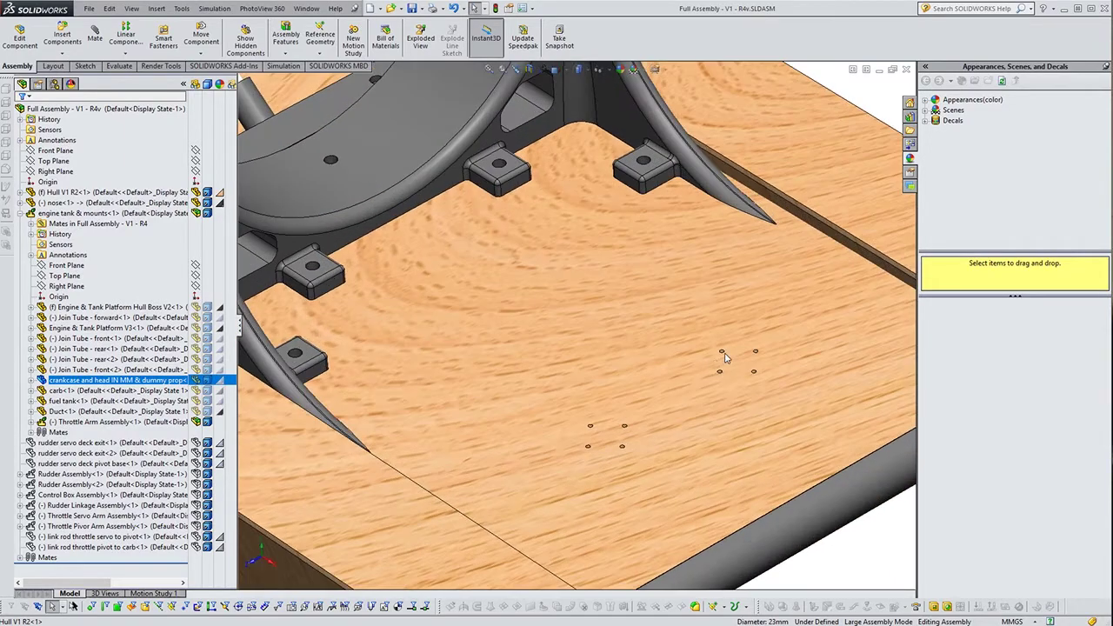
scroll(723, 357, down, 2)
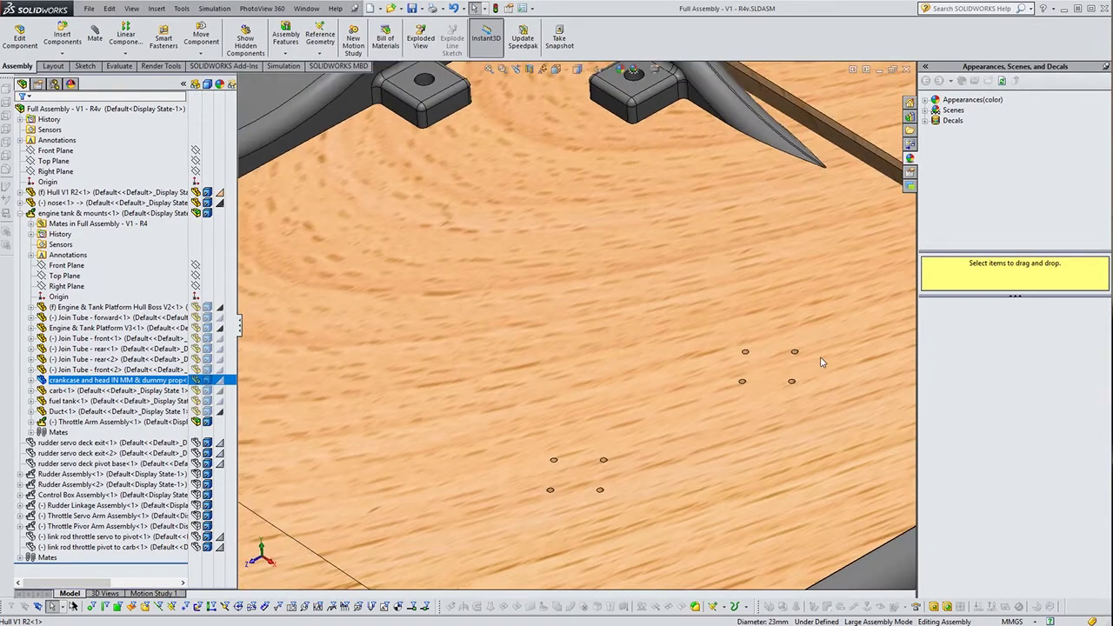
scroll(821, 361, up, 4)
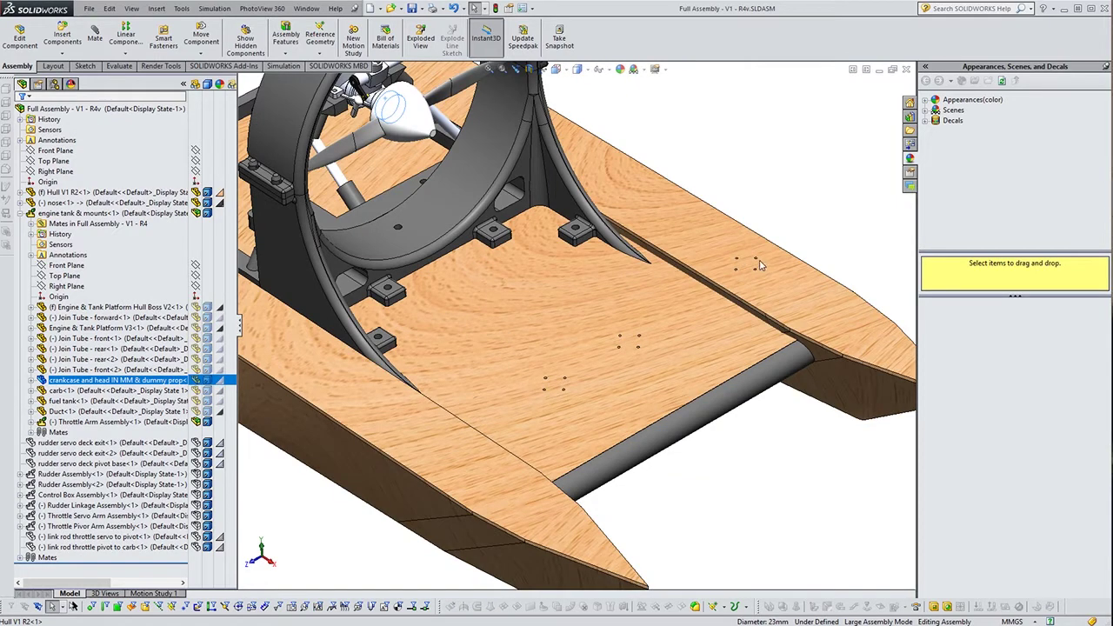
scroll(432, 300, up, 3)
scroll(411, 265, up, 1)
Inspect the engine platform's hull mounting frame, including a tube socket and a counterbored screw hole.
middle_drag(411, 266, 475, 307)
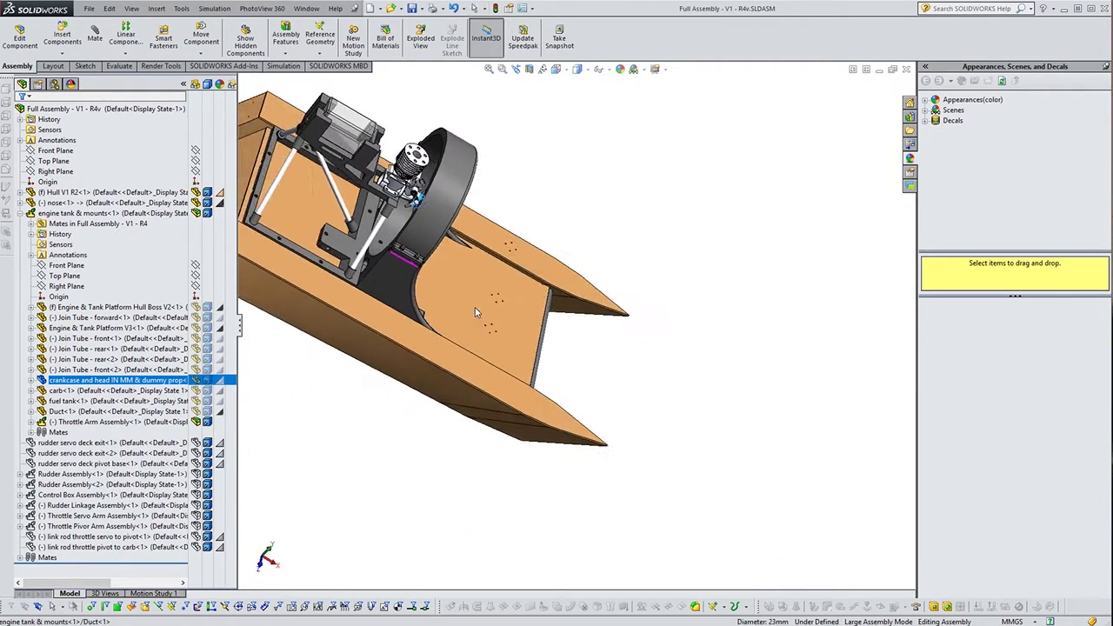
scroll(331, 263, down, 8)
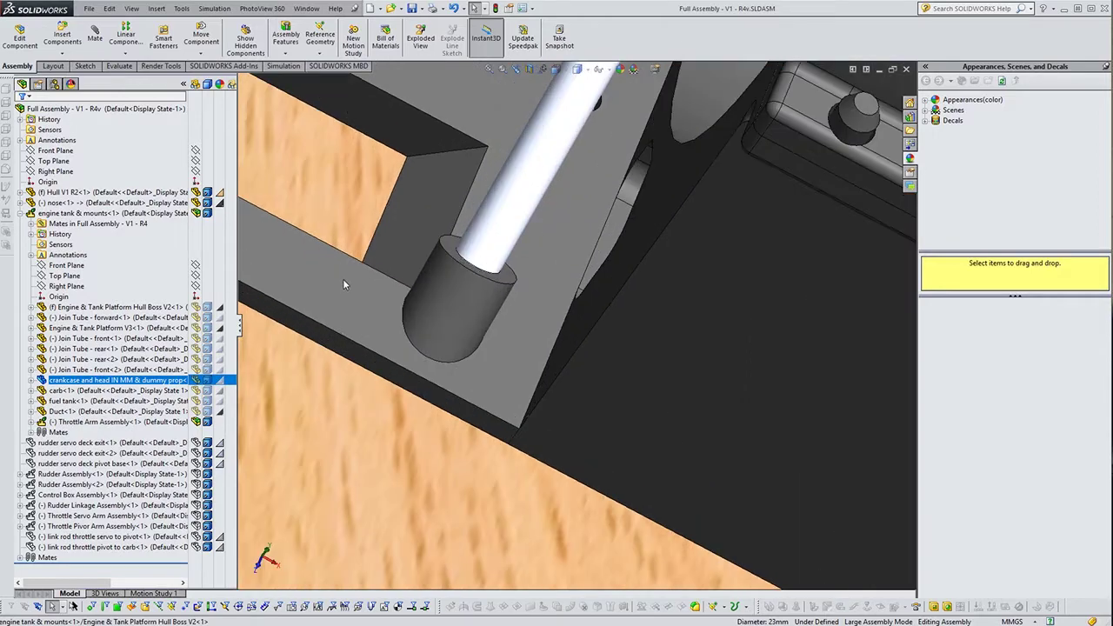
scroll(342, 281, up, 5)
middle_drag(340, 281, 323, 301)
scroll(426, 280, down, 7)
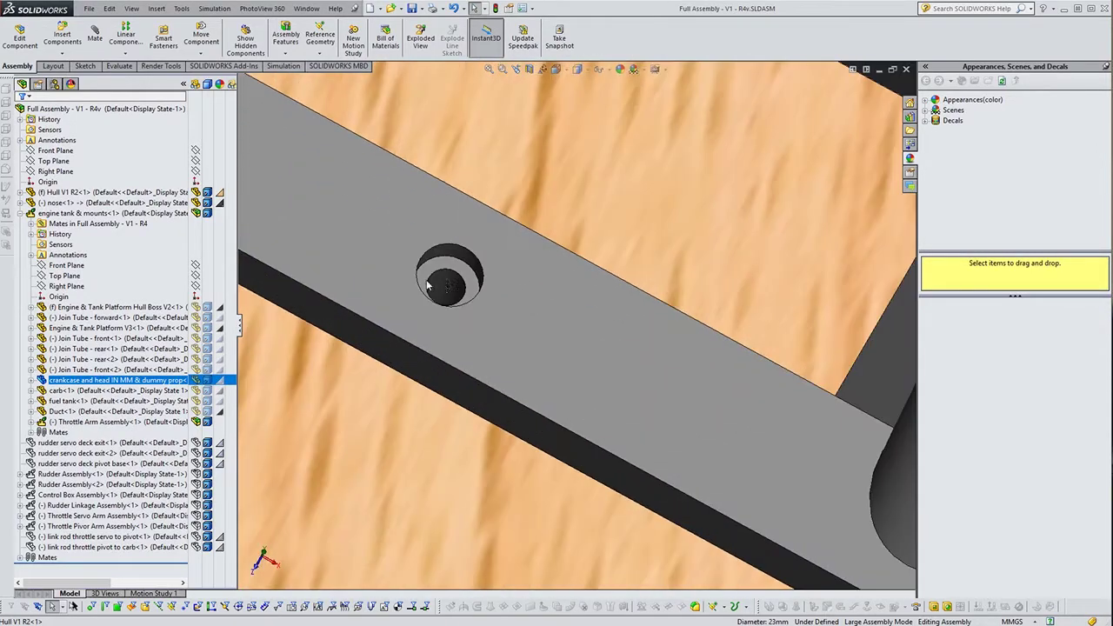
Look through the mounting frame's counterbored screw hole, including its position along the frame and on the whole boat.
middle_drag(467, 284, 463, 287)
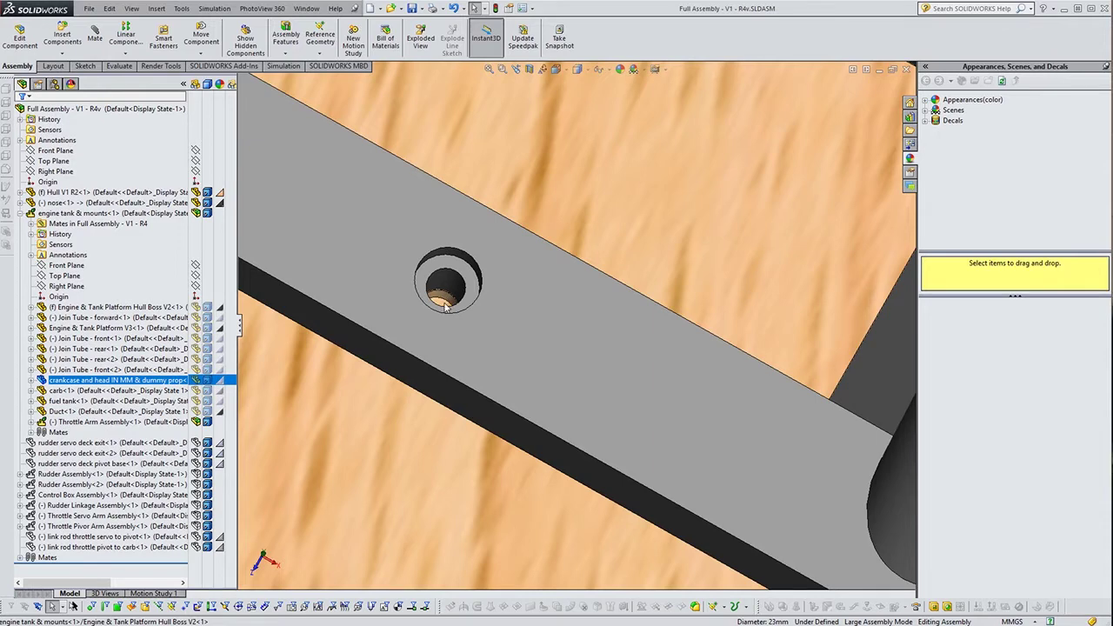
scroll(594, 325, up, 6)
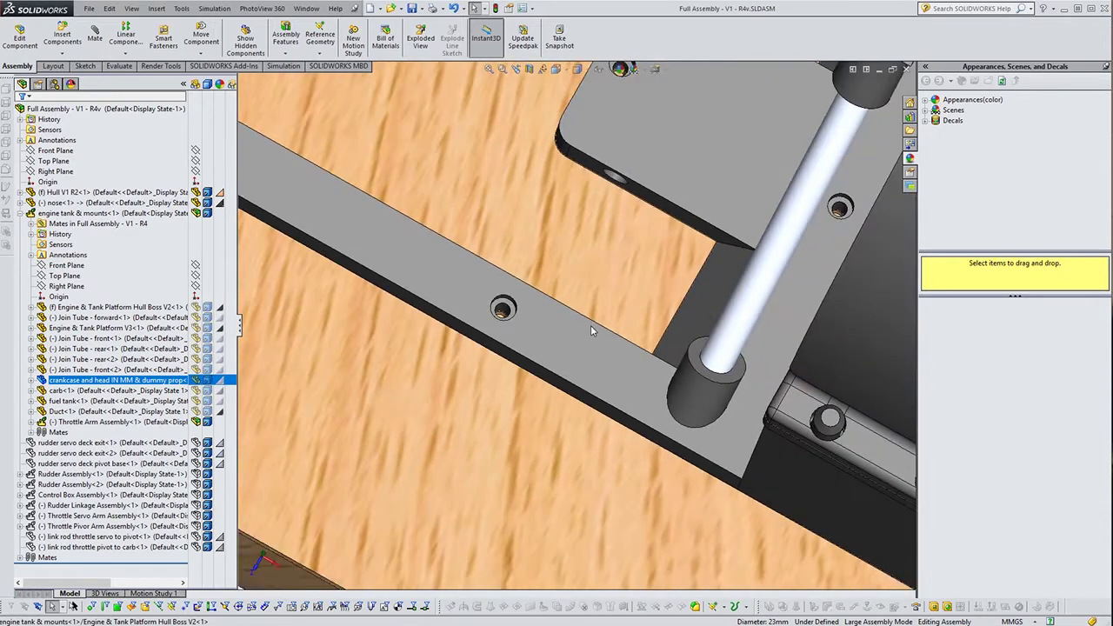
scroll(613, 129, up, 10)
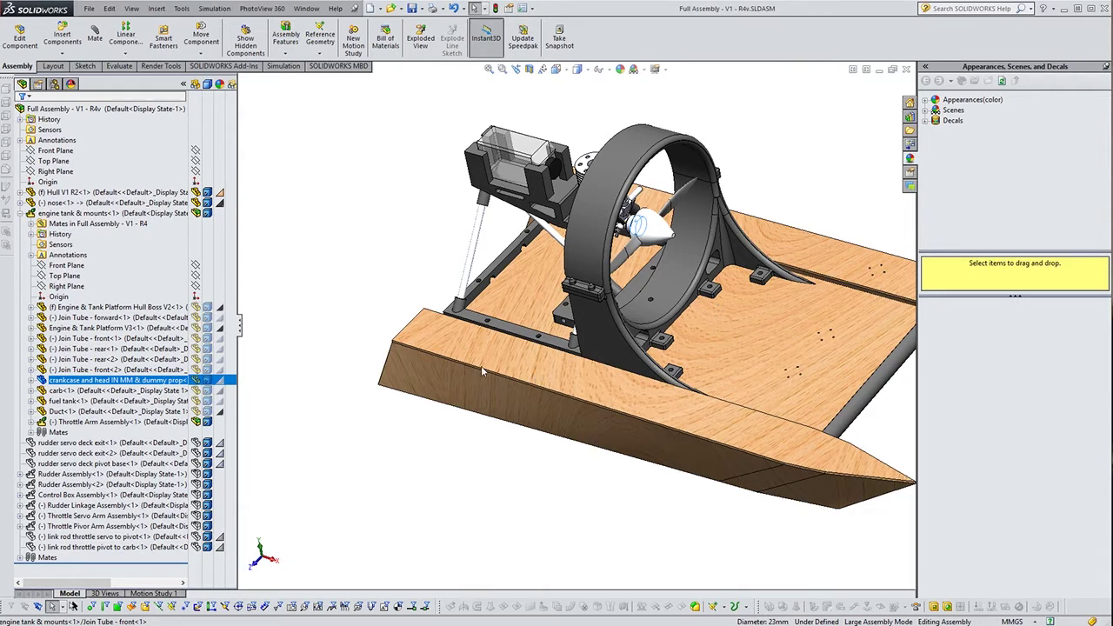
middle_drag(482, 371, 535, 363)
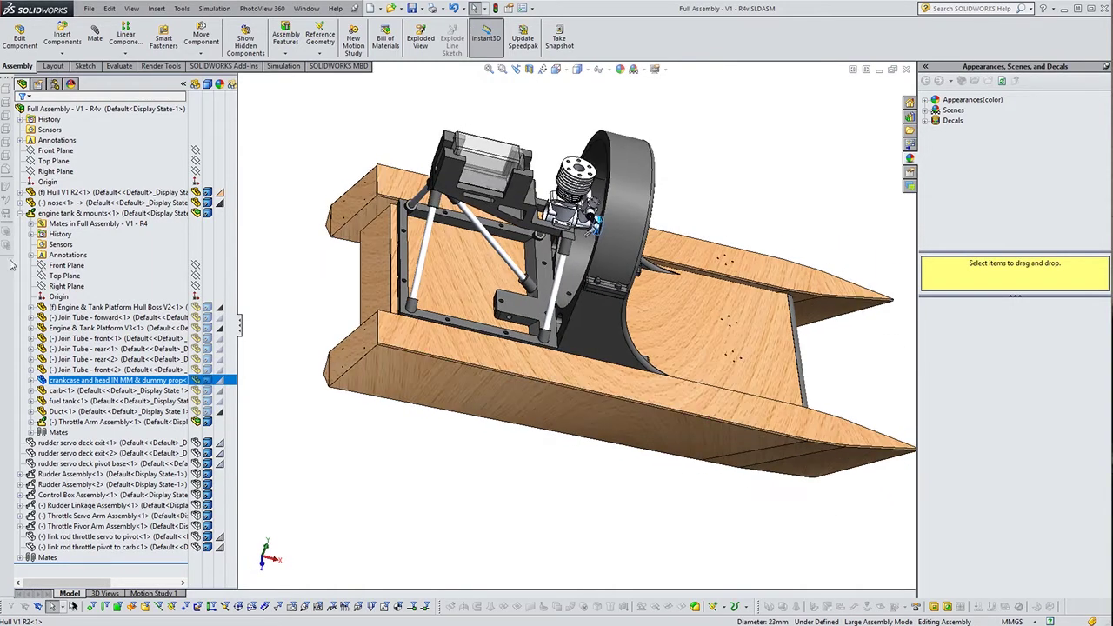
Collapse the engine tank and mounts subassembly and show the first rudder assembly on the hull's stern.
click(19, 214)
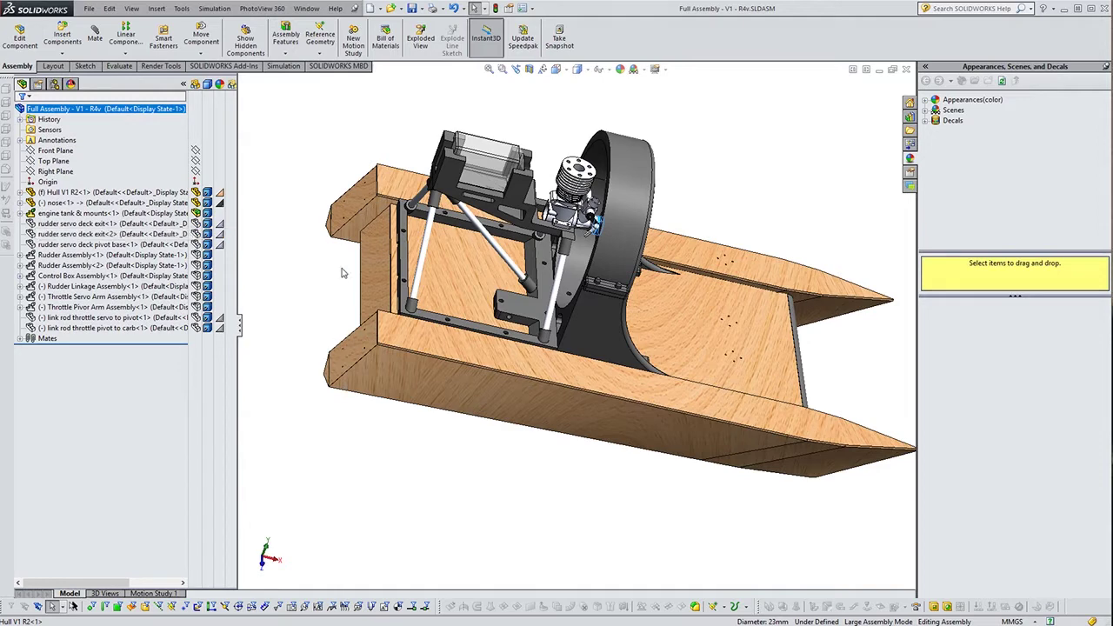
middle_drag(307, 283, 335, 325)
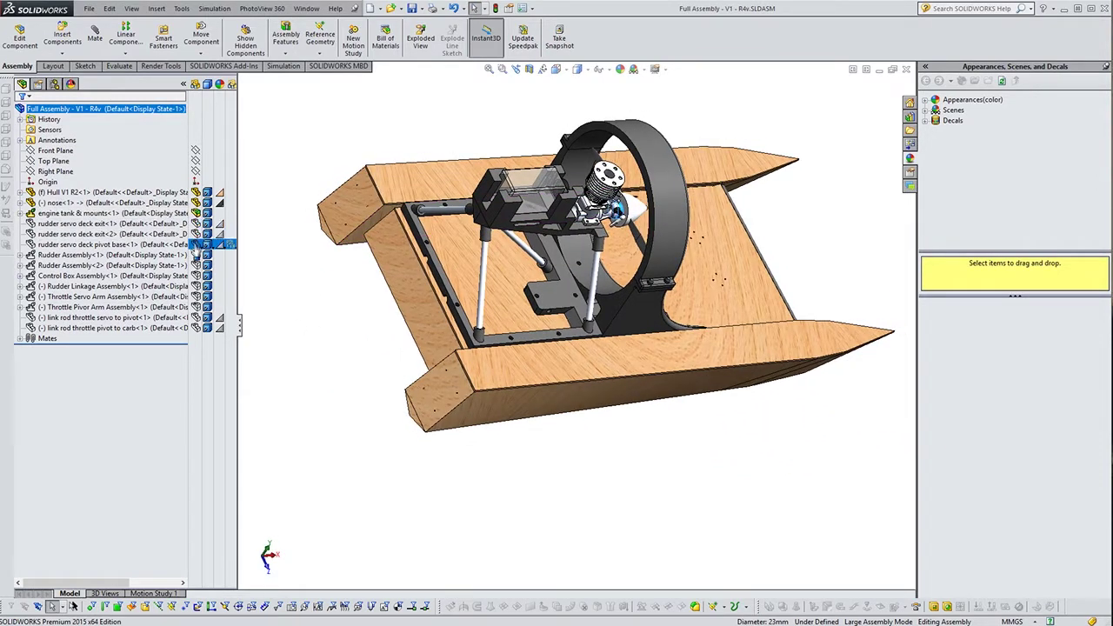
click(198, 258)
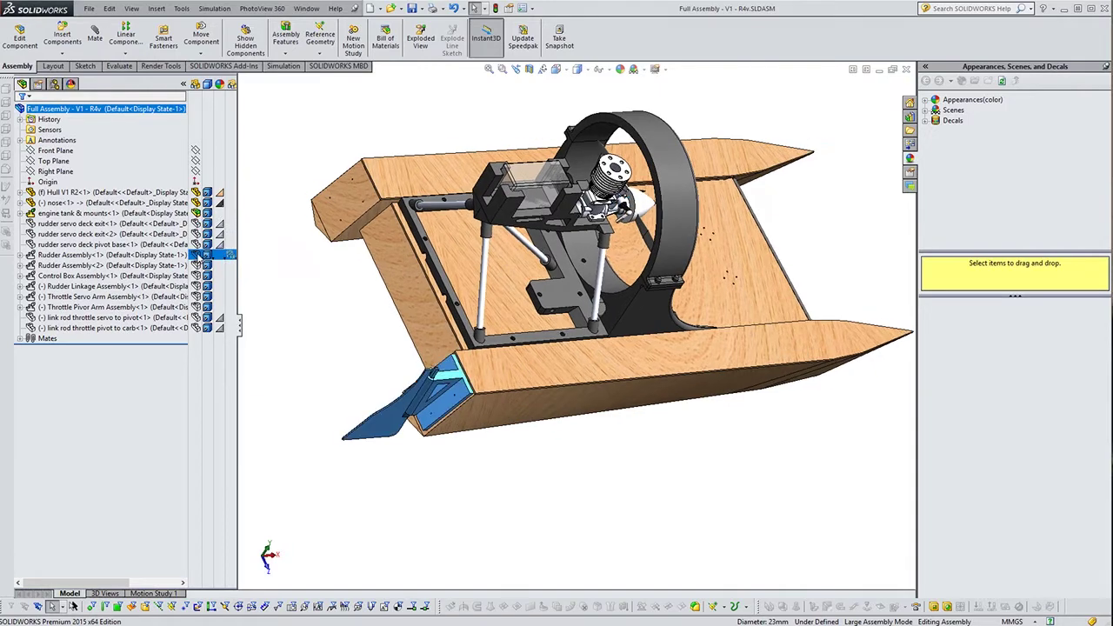
click(465, 489)
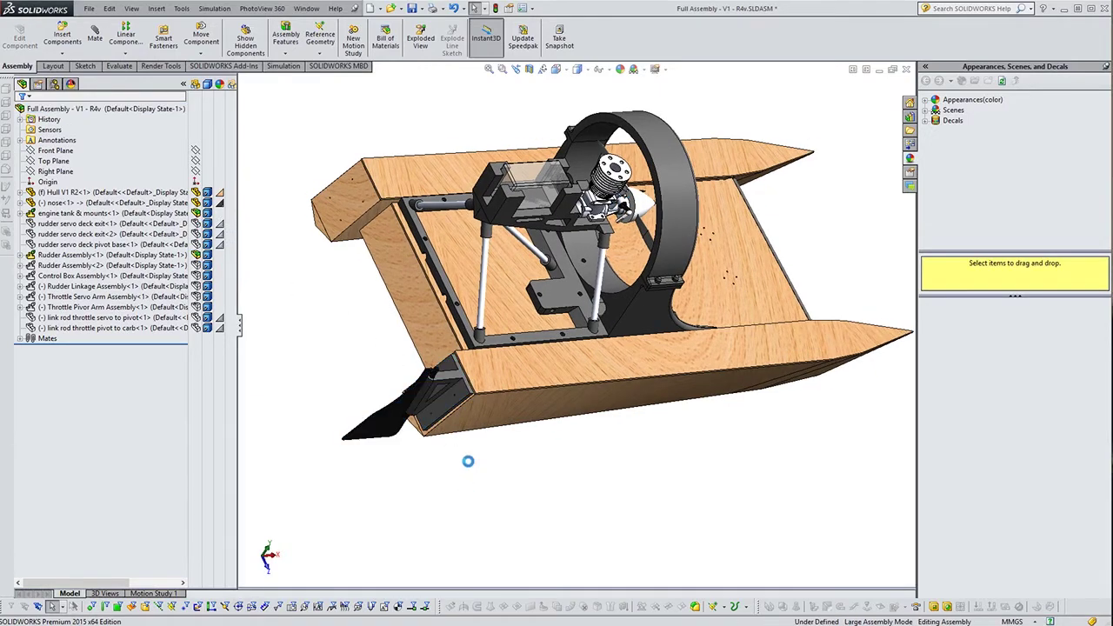
Examine the rudder mount on the side hull's angled stern face, including its screw holes.
scroll(461, 443, down, 5)
middle_drag(446, 411, 424, 252)
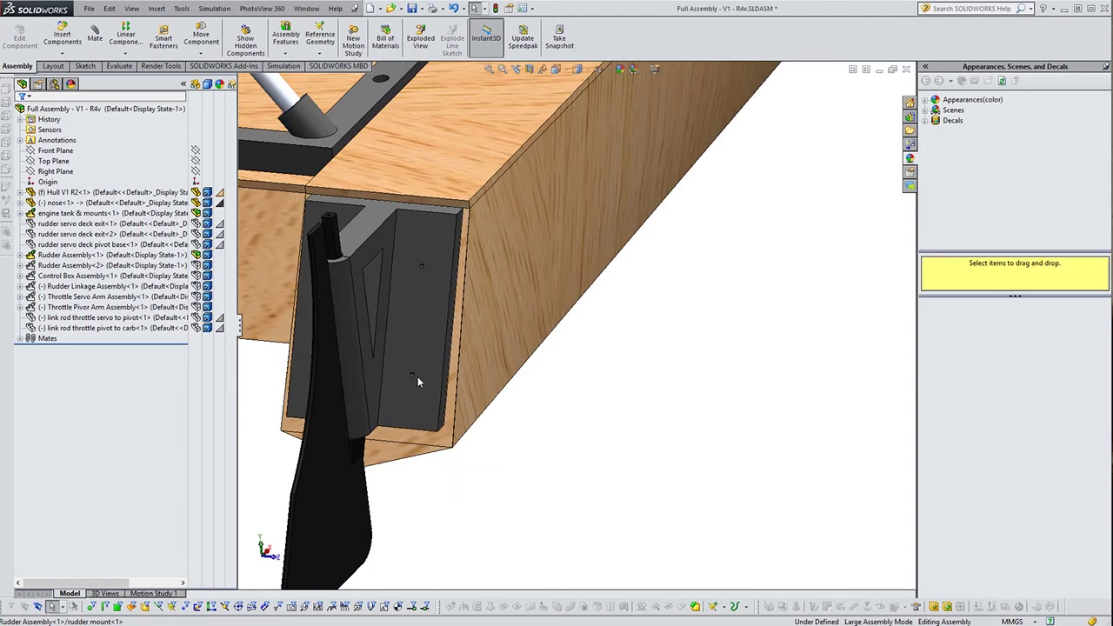
scroll(418, 380, down, 5)
scroll(452, 437, up, 10)
middle_drag(542, 385, 466, 390)
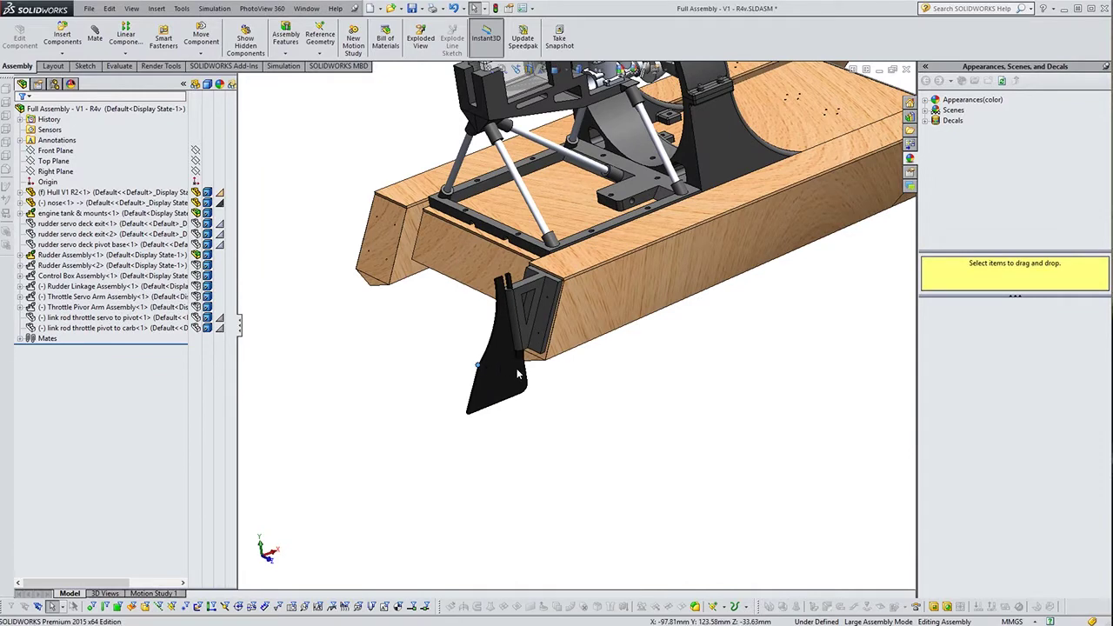
Examine the rudder blade and its pivot shaft in the mount, both close up and against the boat's side profile.
drag(519, 375, 501, 365)
scroll(493, 370, up, 8)
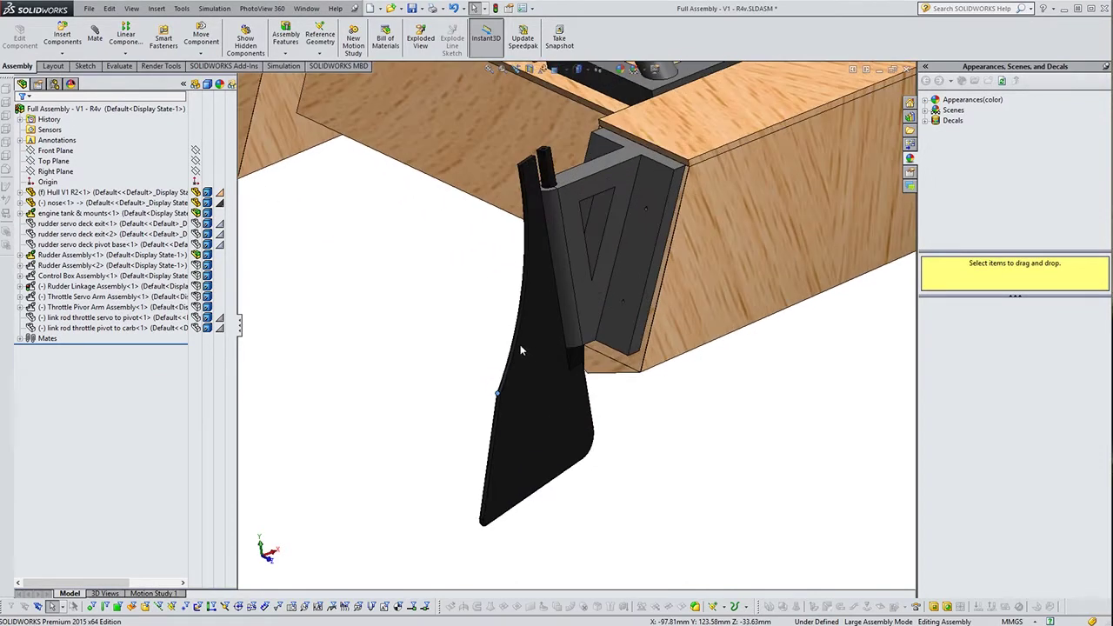
middle_drag(557, 216, 574, 261)
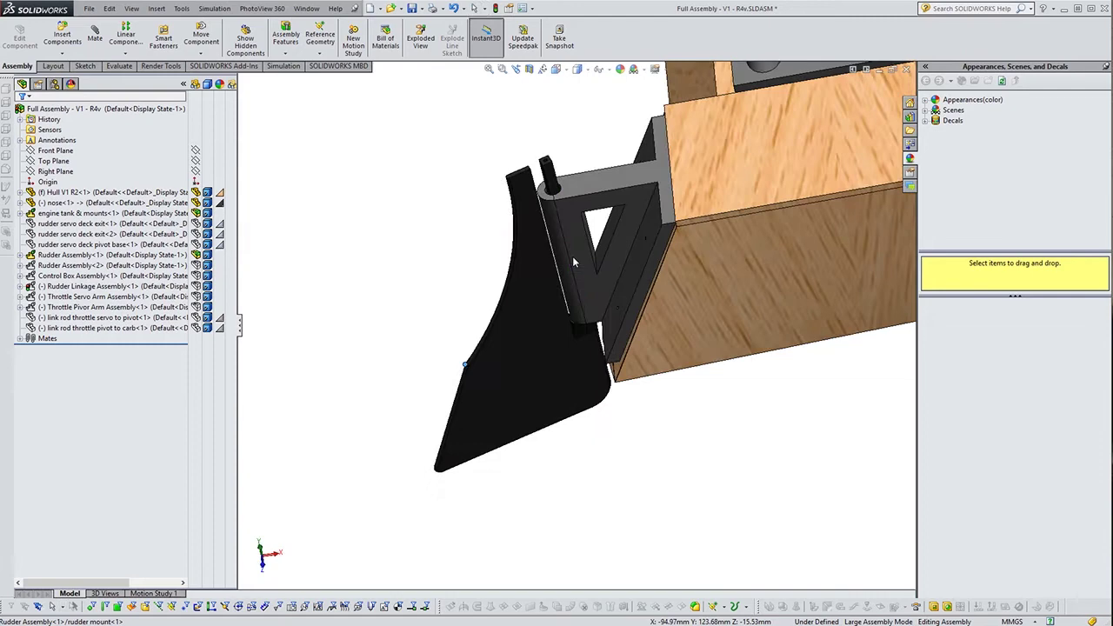
middle_drag(611, 406, 598, 375)
scroll(598, 375, down, 6)
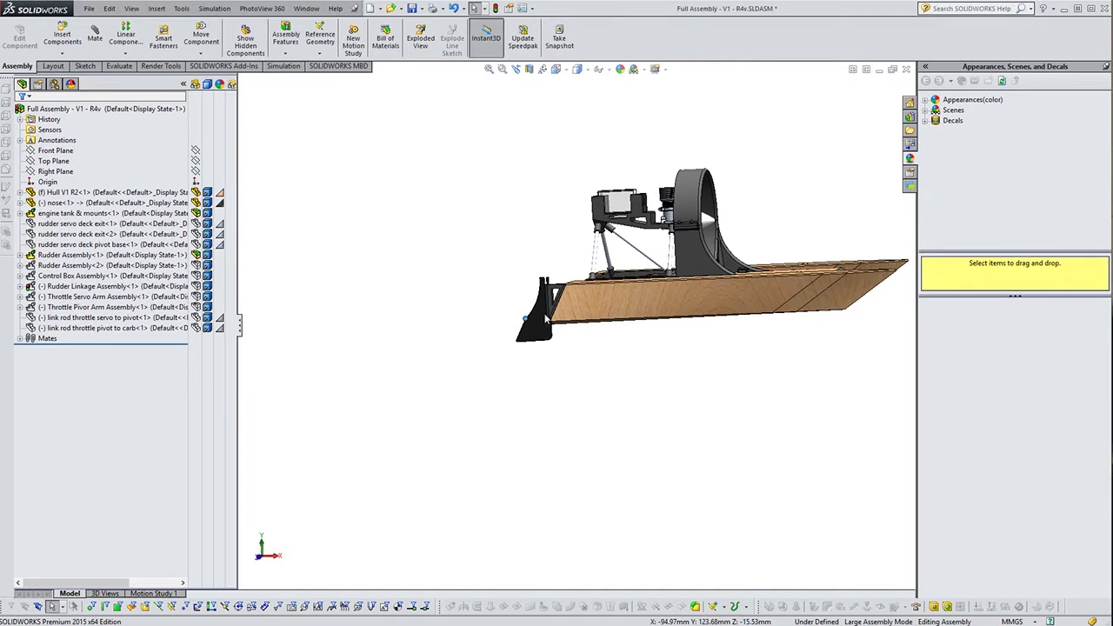
scroll(573, 327, up, 5)
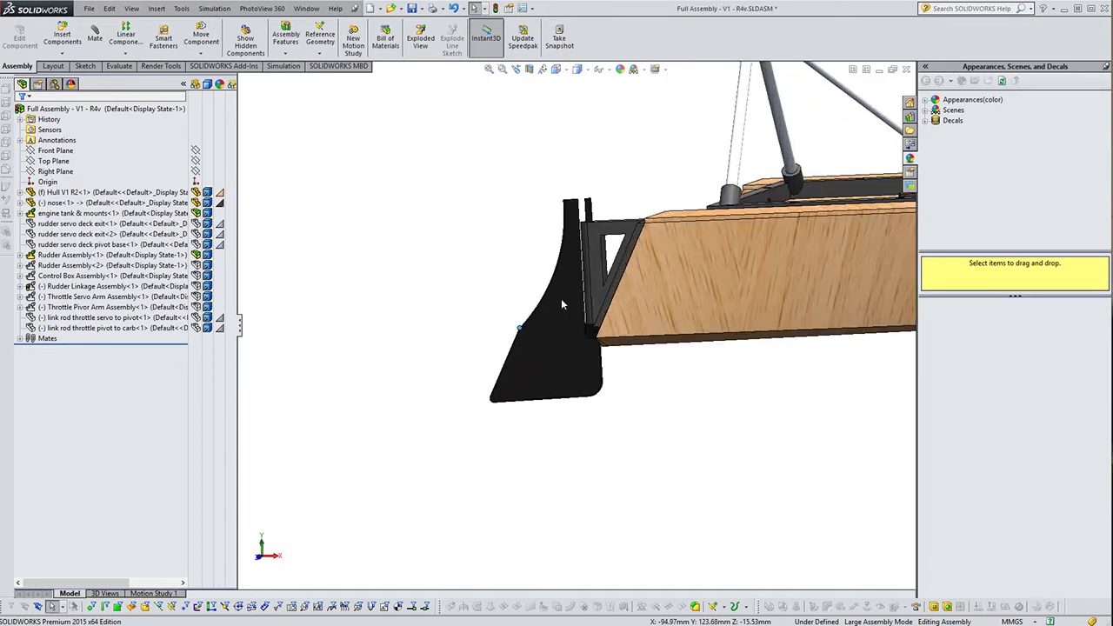
scroll(620, 213, down, 2)
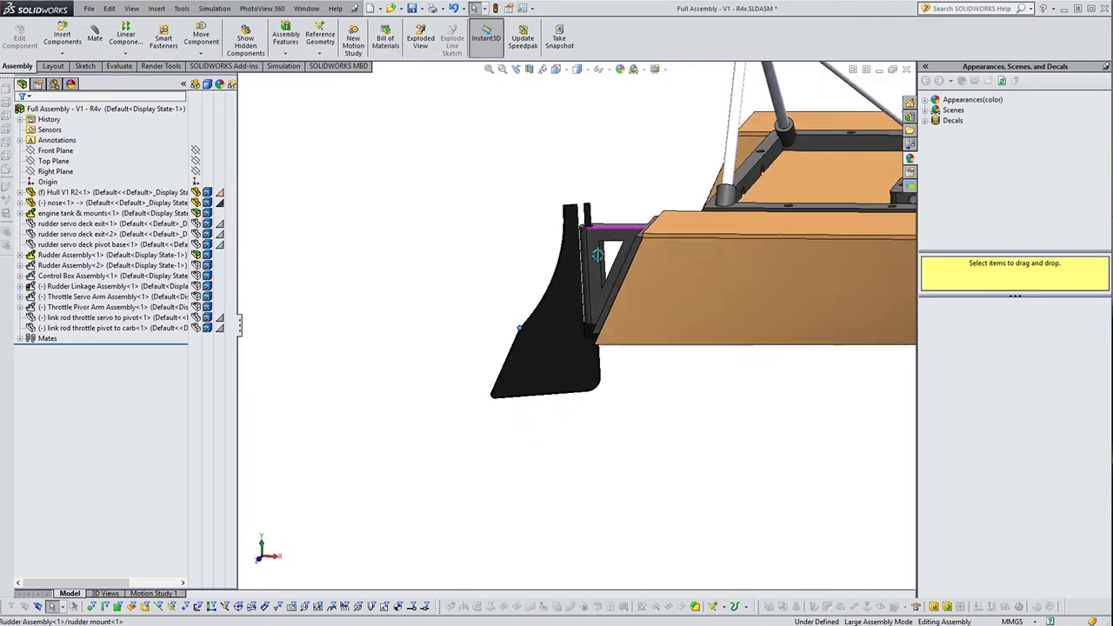
scroll(600, 214, up, 4)
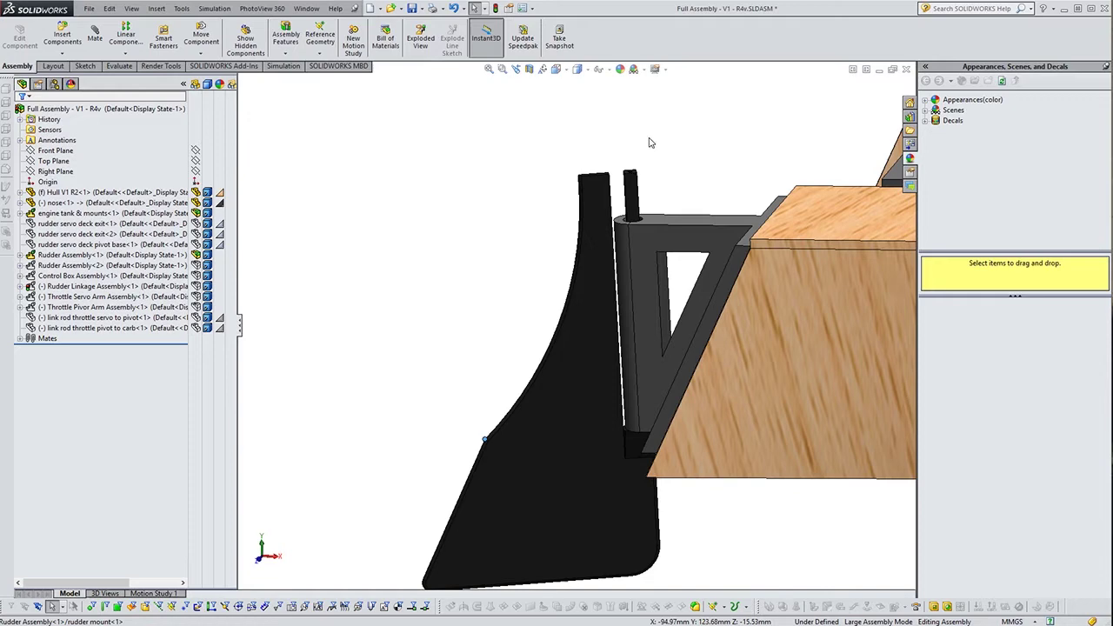
Select the rudder blade to highlight it on the stern, and show the second rudder assembly on the other side hull.
click(574, 456)
middle_drag(574, 486, 600, 487)
scroll(600, 487, up, 6)
middle_drag(637, 335, 692, 349)
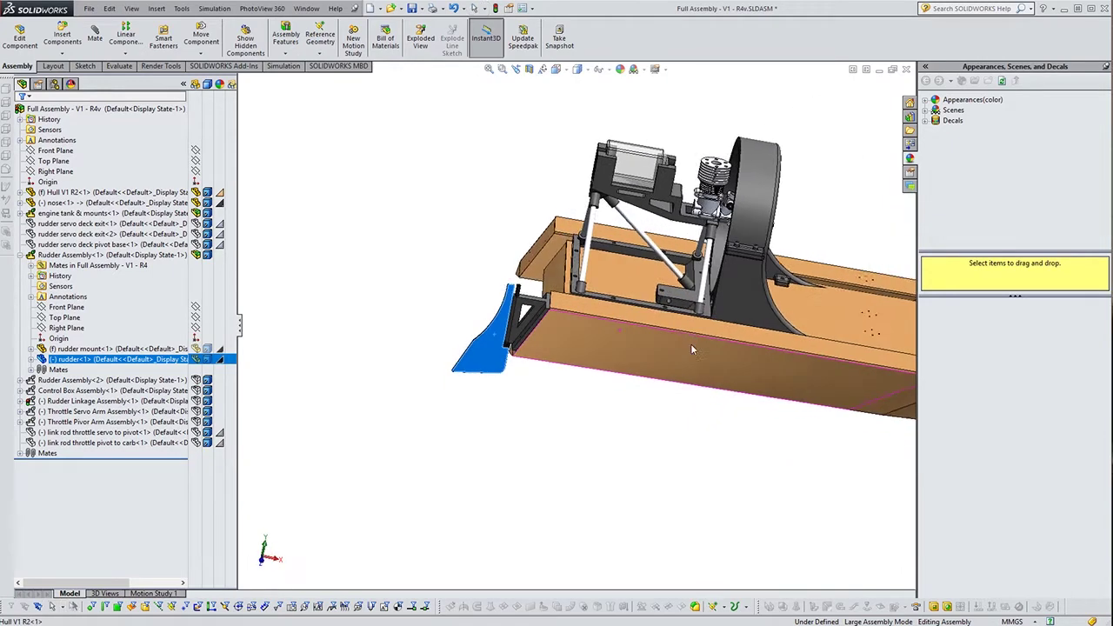
click(197, 381)
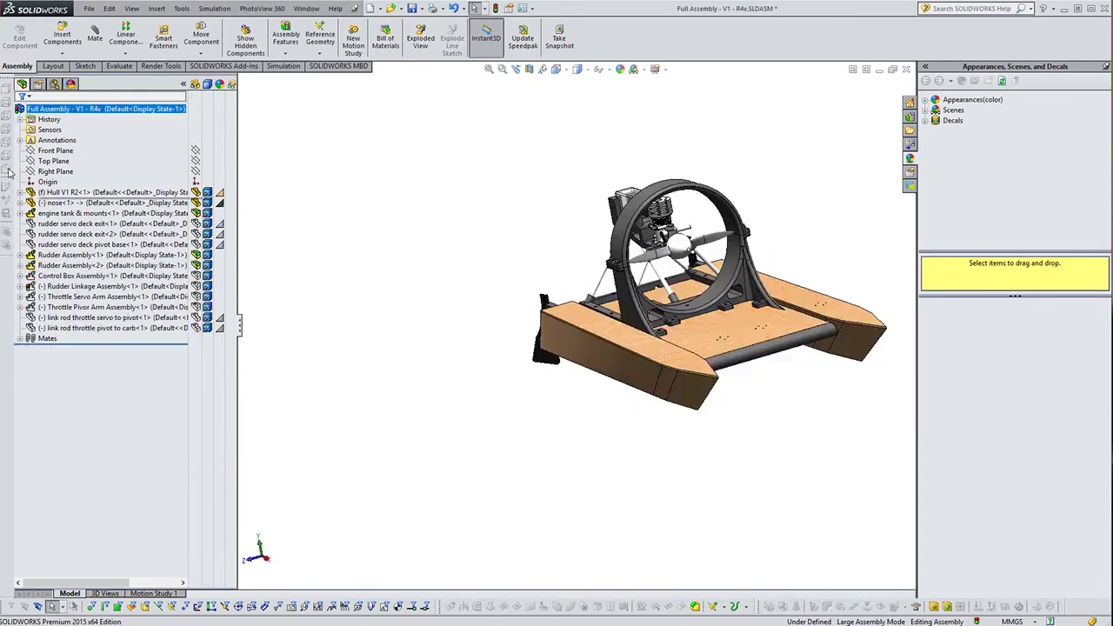
Hide the centre deck body Cut-Extrude2 within the hull part and view the exposed compartment.
click(20, 192)
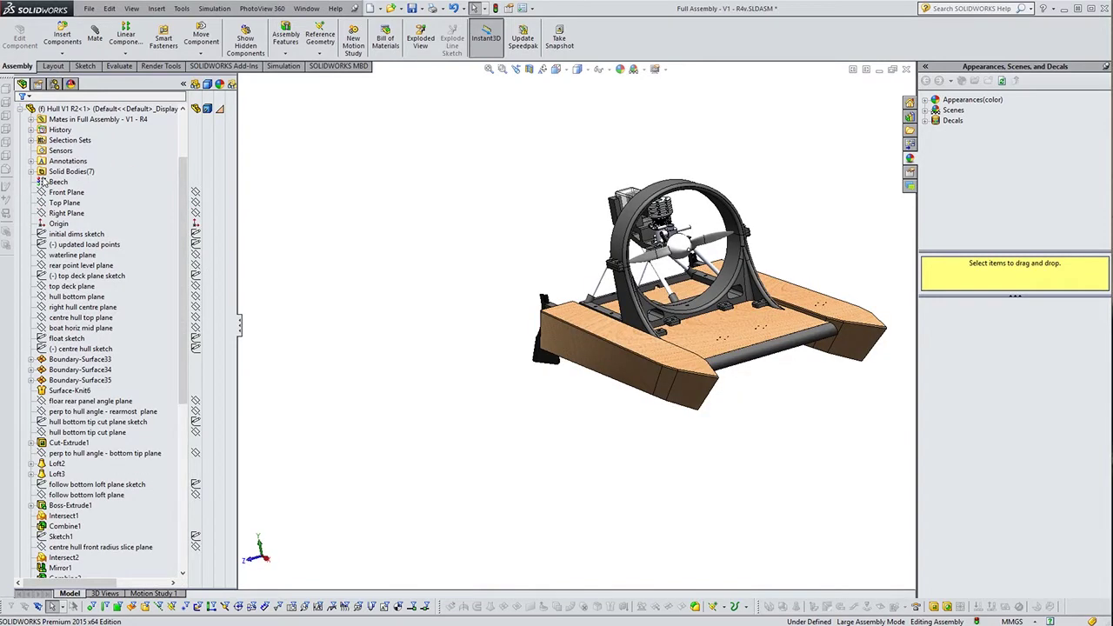
click(31, 171)
click(80, 203)
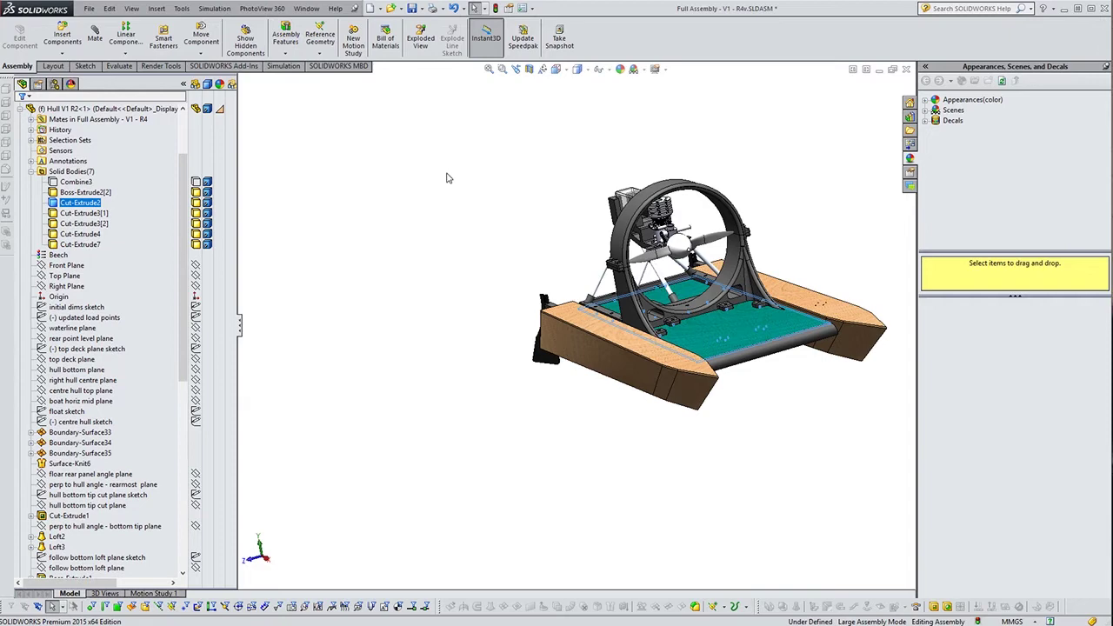
key(Tab)
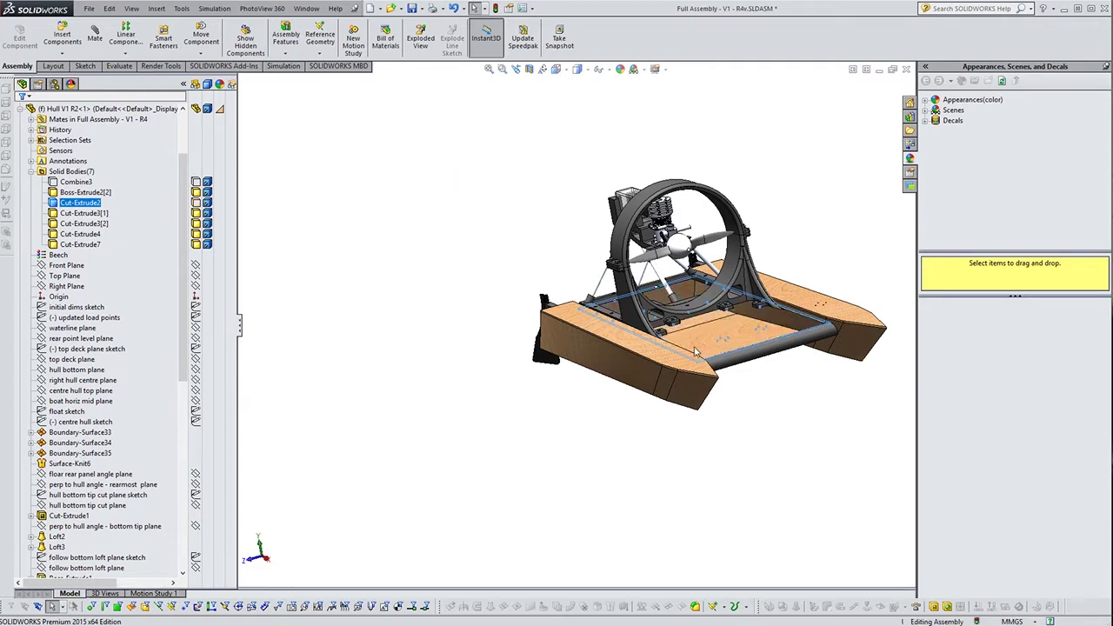
scroll(756, 344, down, 3)
middle_drag(740, 331, 793, 366)
scroll(798, 359, up, 4)
scroll(792, 366, down, 3)
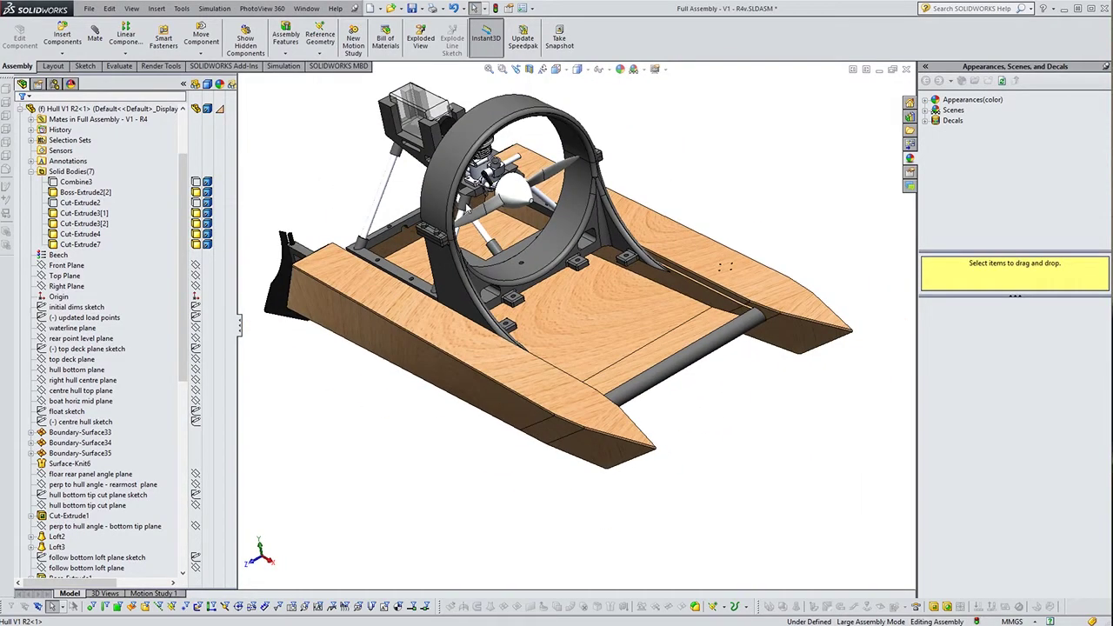
Inspect the carburettor's throttle arm beside the propeller spinner.
scroll(498, 205, down, 10)
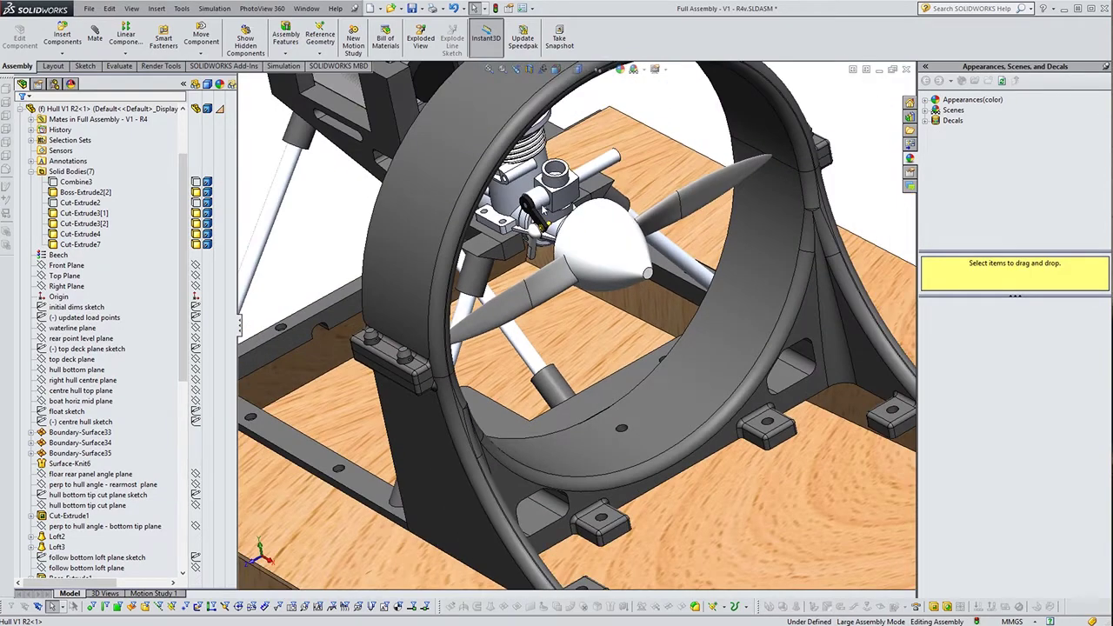
scroll(550, 219, down, 8)
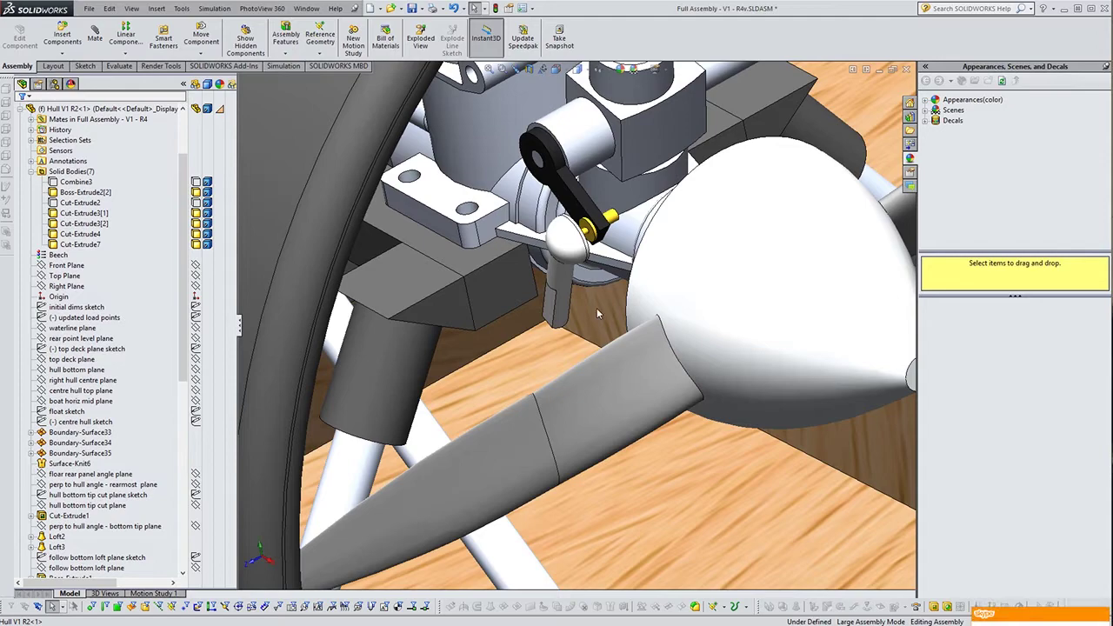
scroll(596, 313, up, 12)
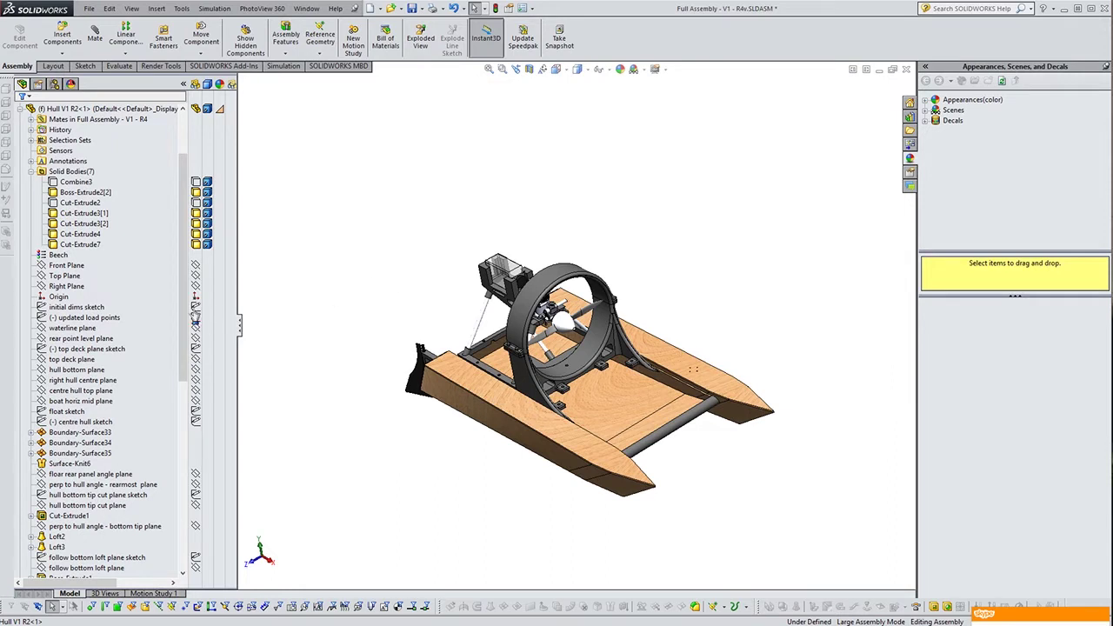
Show the Control Box Assembly in the open centre hull.
scroll(171, 295, down, 4)
scroll(171, 295, down, 8)
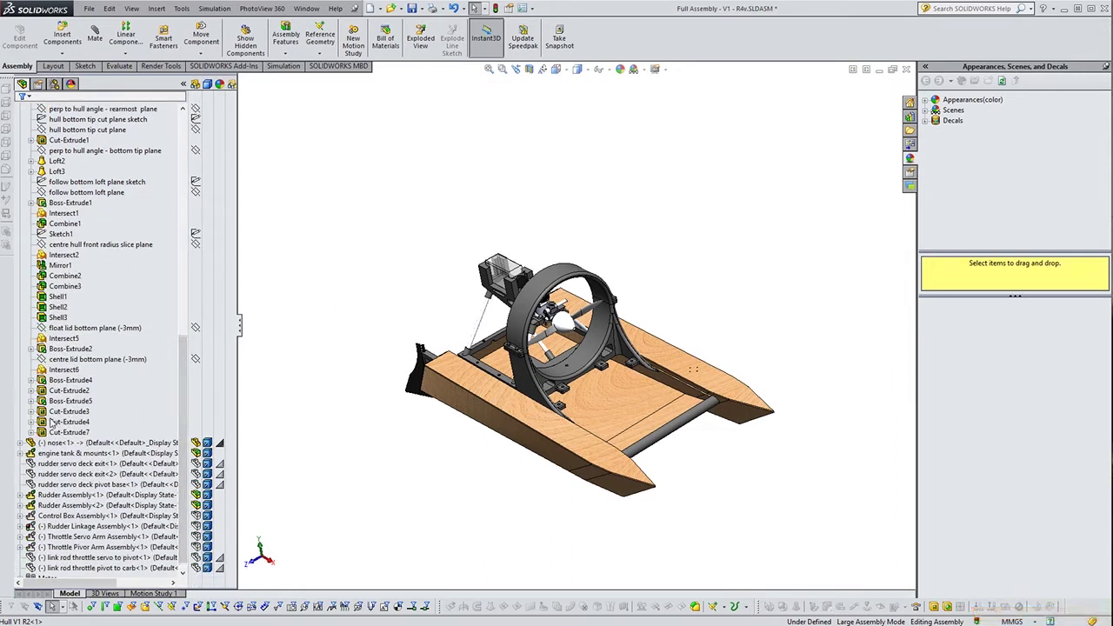
scroll(37, 437, down, 1)
click(197, 506)
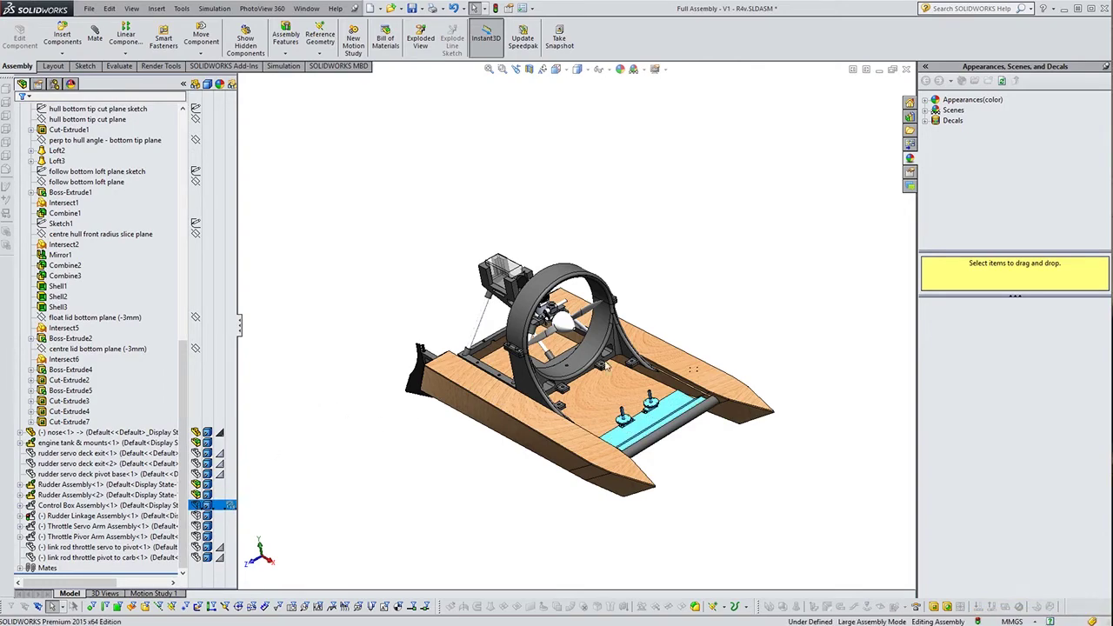
key(Escape)
Examine the control box in the centre hull compartment with its two green servos, from above and at an angle.
scroll(613, 412, down, 10)
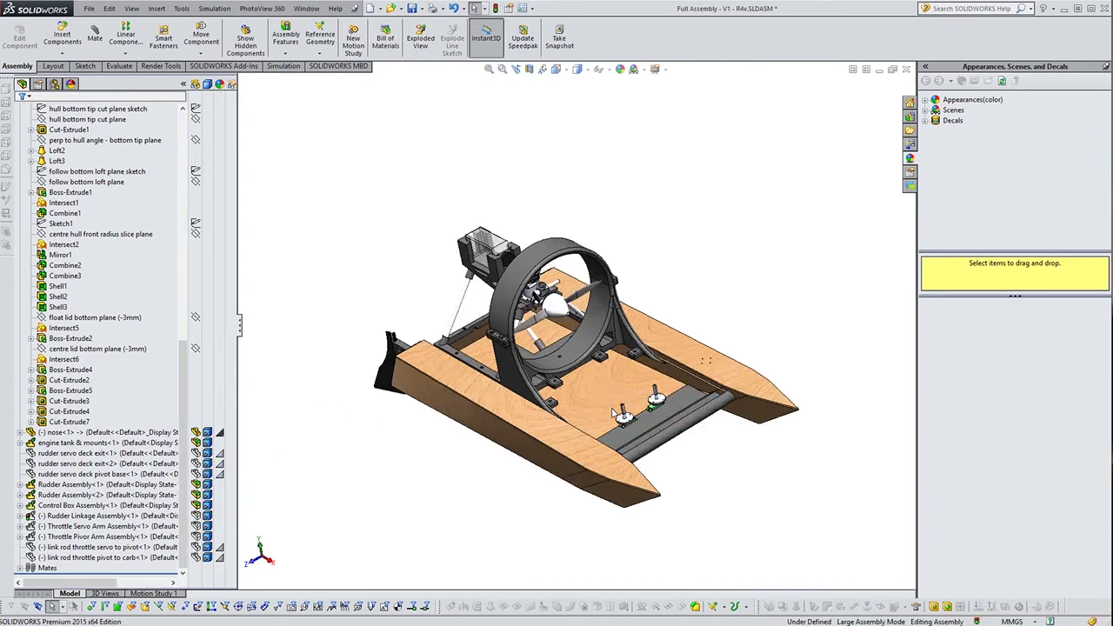
scroll(707, 432, up, 5)
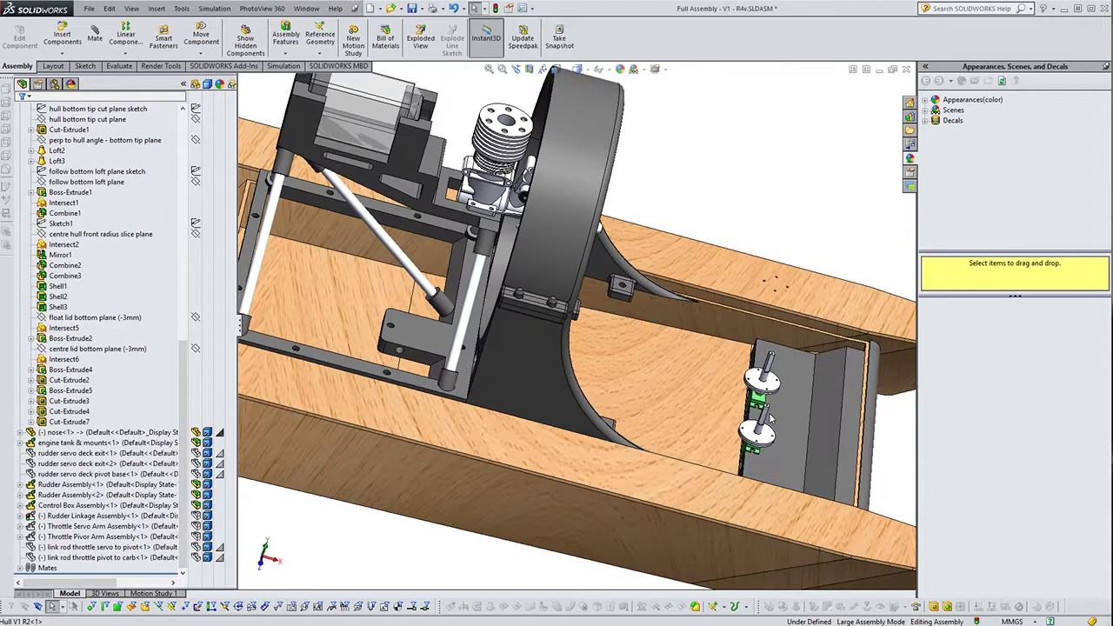
scroll(693, 390, down, 7)
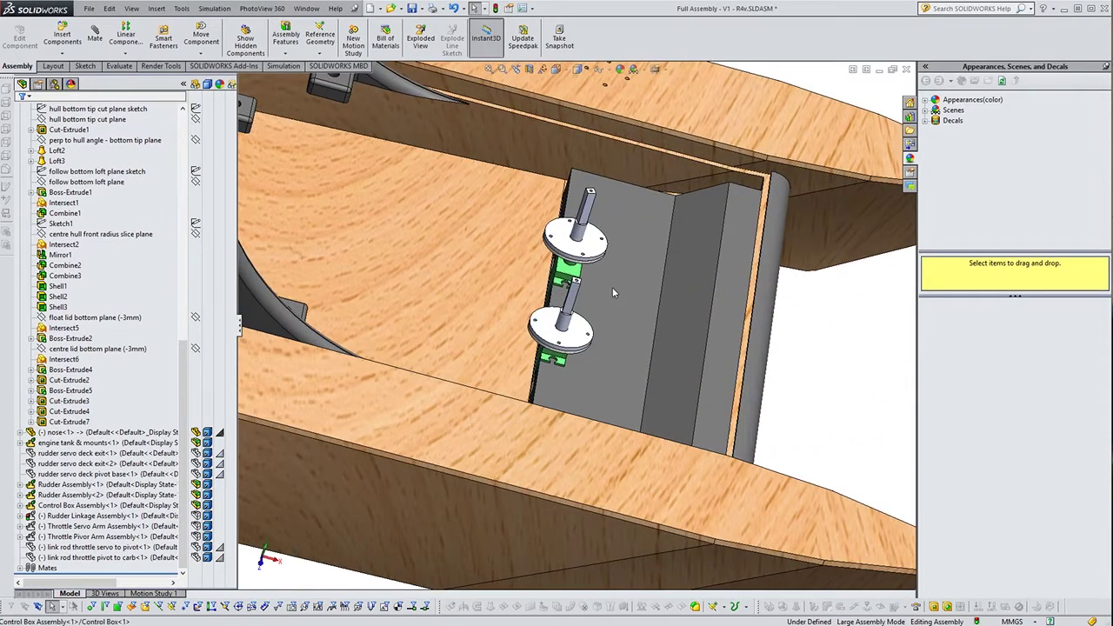
click(612, 287)
middle_drag(671, 276, 592, 315)
scroll(608, 304, down, 2)
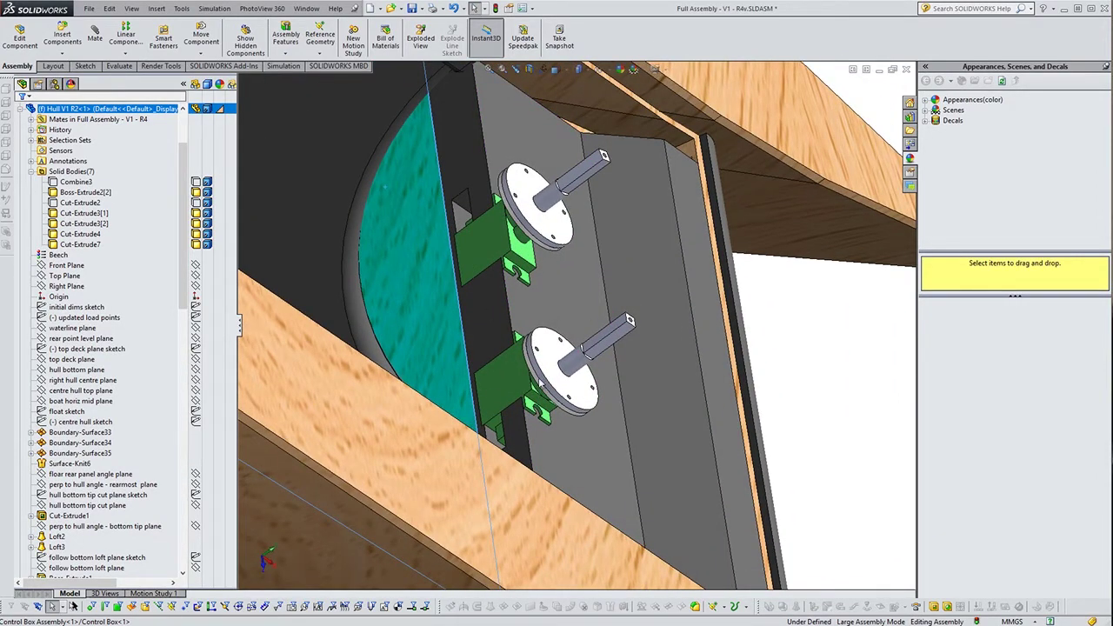
Inspect a rudder servo adapter close up, including its disc holes and square shaft, from the side and above.
middle_drag(574, 381, 589, 392)
scroll(589, 391, down, 2)
scroll(557, 374, down, 2)
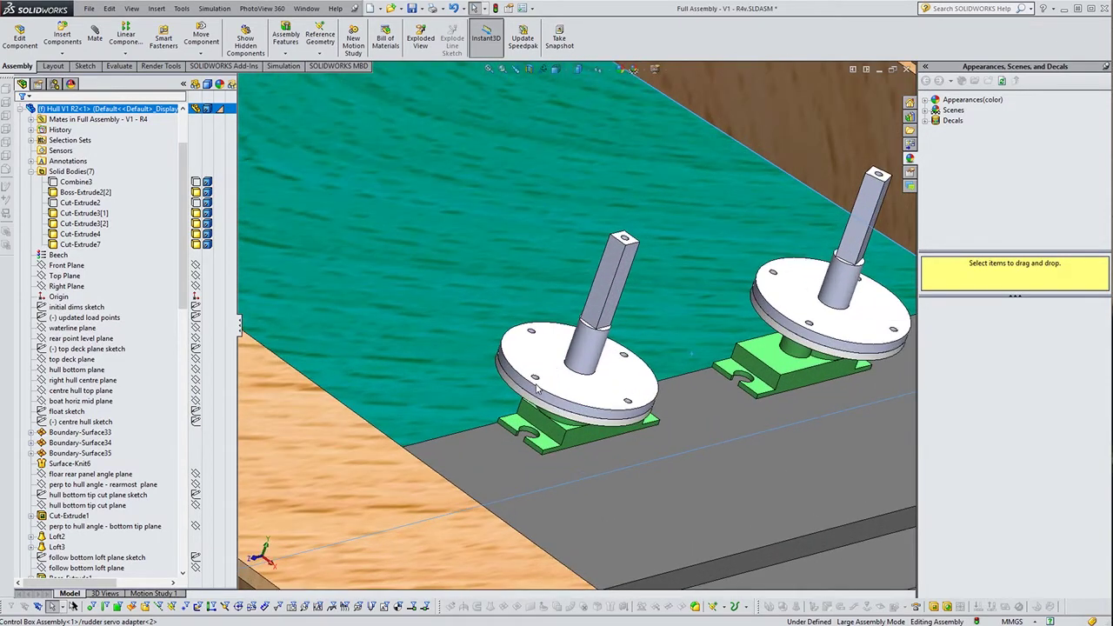
scroll(539, 420, down, 3)
middle_drag(539, 420, 526, 386)
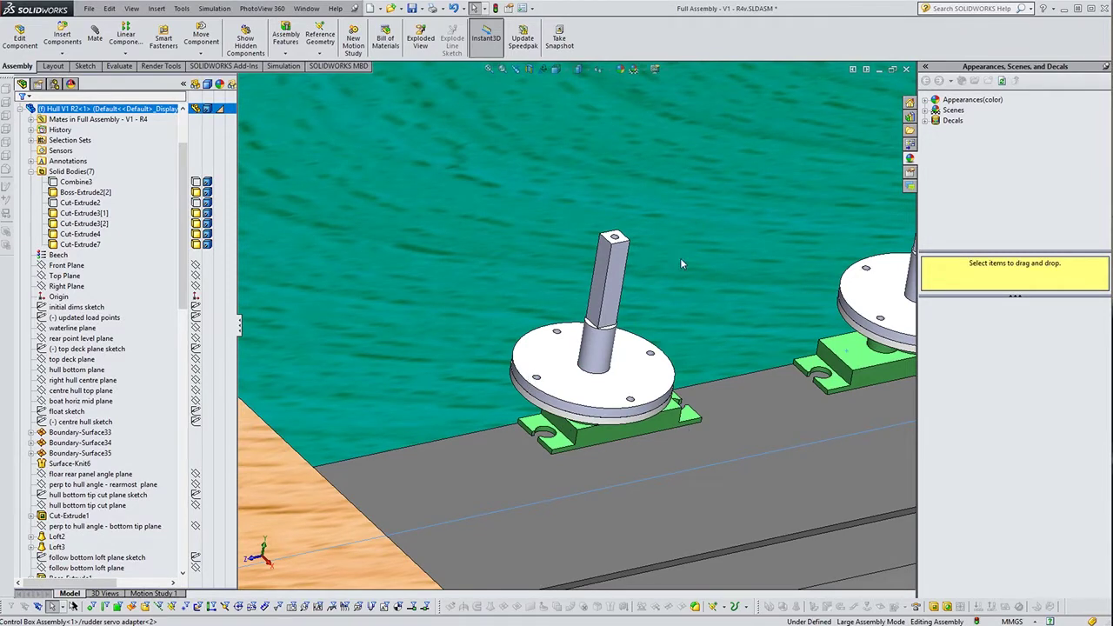
middle_drag(600, 376, 551, 407)
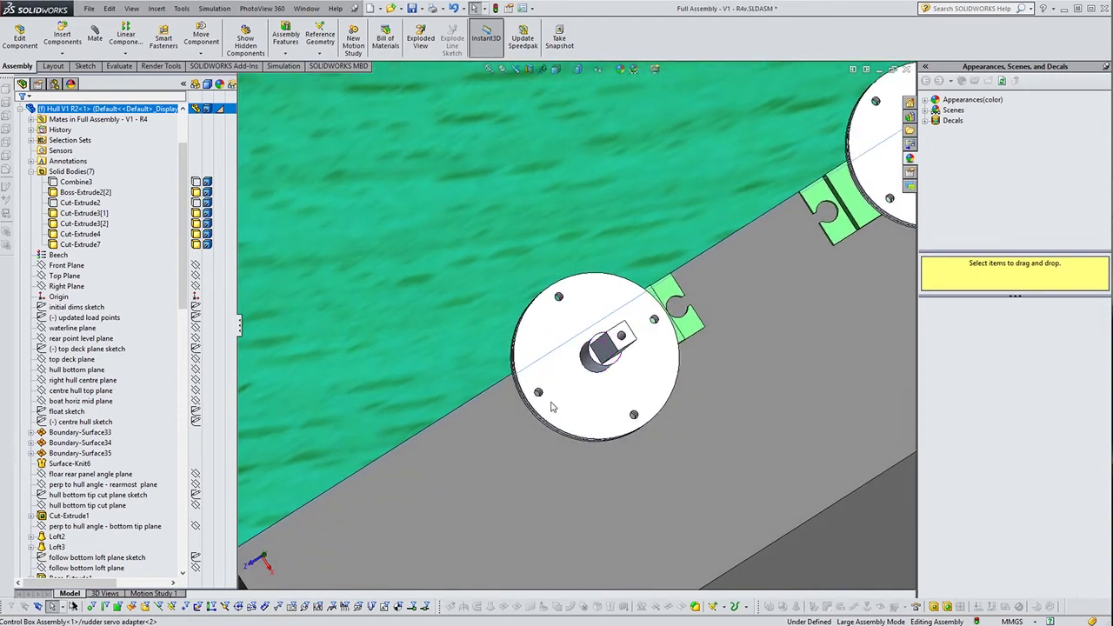
middle_drag(622, 419, 600, 352)
scroll(599, 352, down, 1)
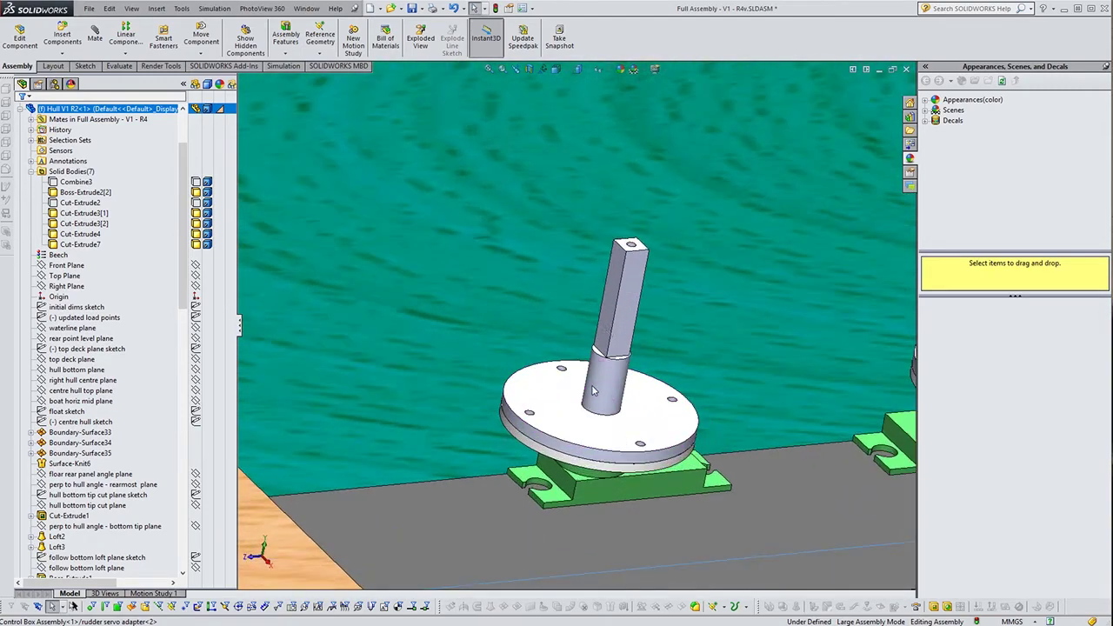
Show the hull's Cut-Extrude2 solid body so the deck covers the control box and servo adapter discs.
scroll(593, 386, up, 4)
scroll(619, 423, up, 3)
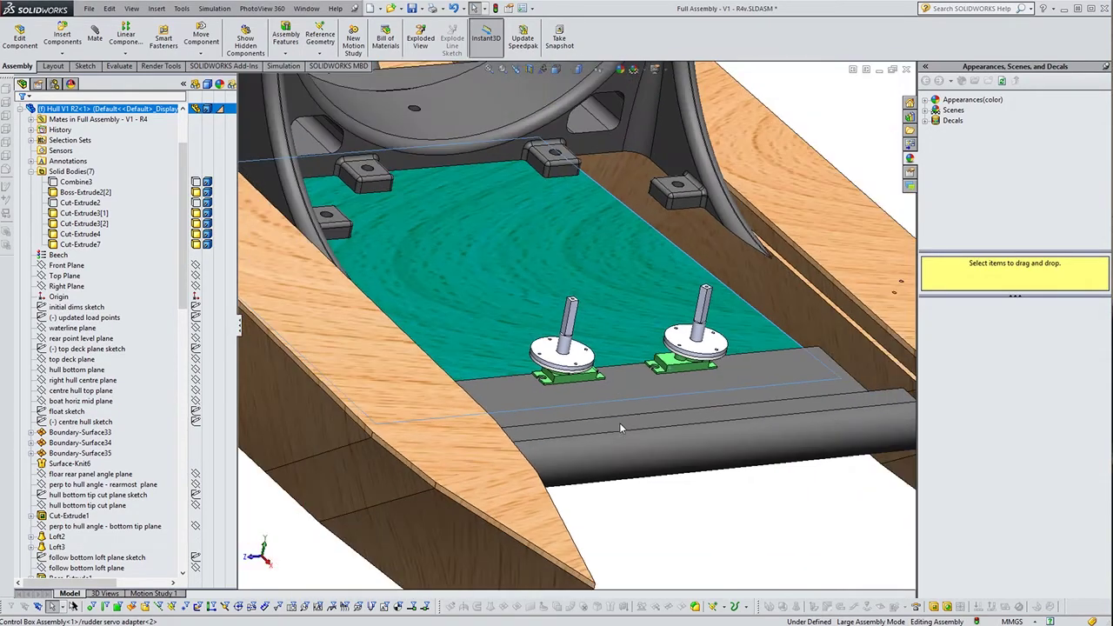
scroll(588, 344, down, 3)
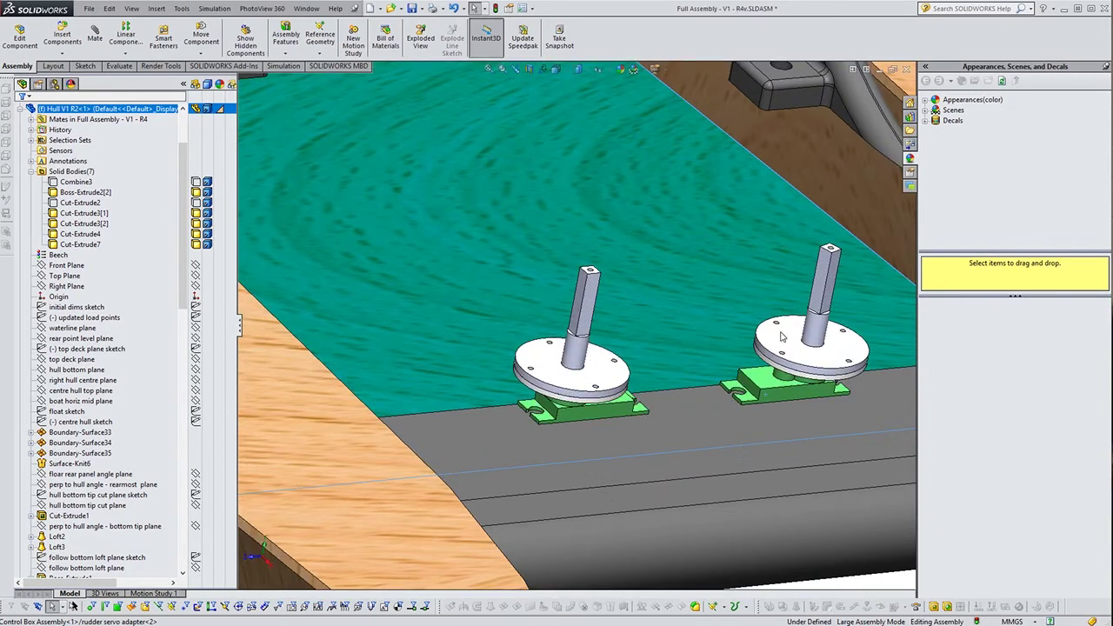
scroll(739, 329, up, 5)
middle_drag(670, 329, 575, 393)
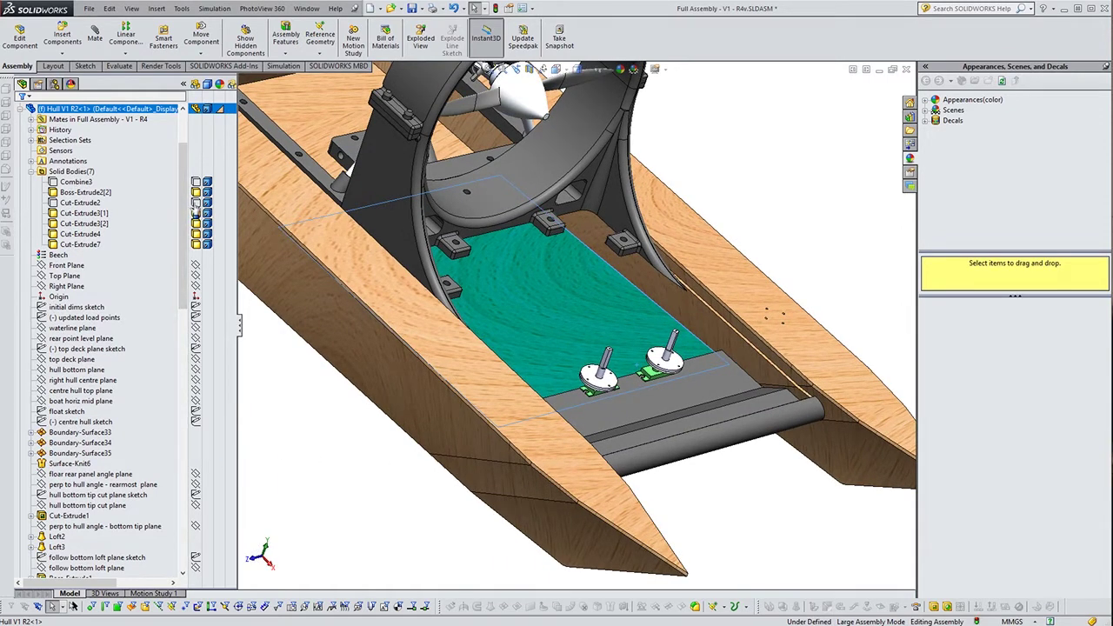
click(196, 203)
middle_drag(670, 385, 650, 371)
scroll(619, 379, down, 5)
scroll(591, 383, up, 2)
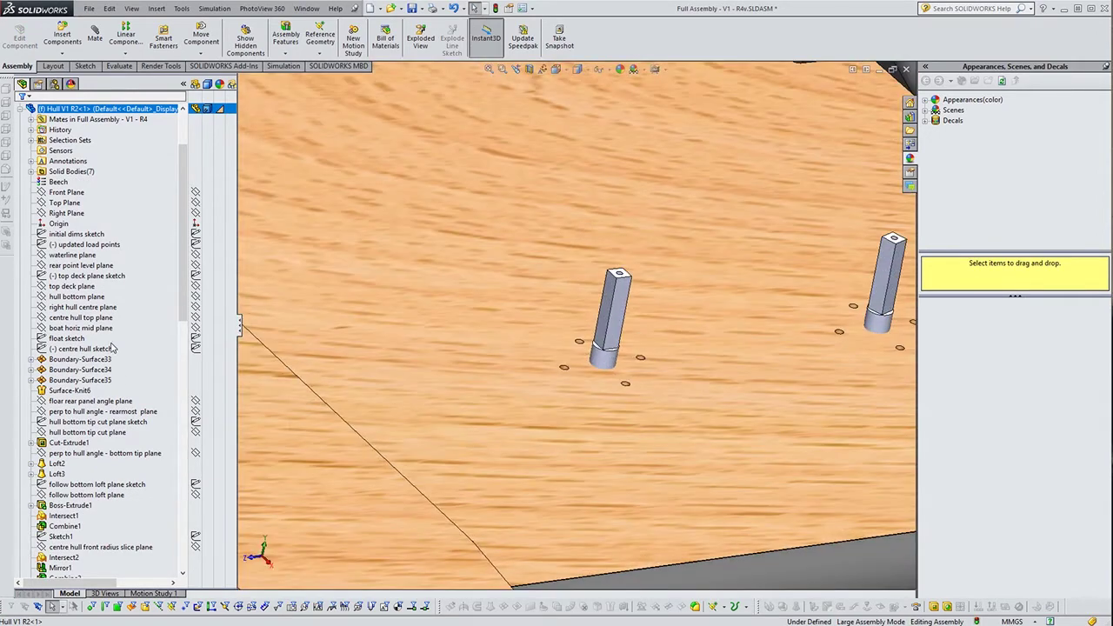
Show the first rudder servo deck exit around its adapter shaft and view its four-armed body from above and at an angle.
mouse_move(183, 257)
mouse_down()
mouse_move(184, 367)
mouse_move(183, 297)
mouse_up()
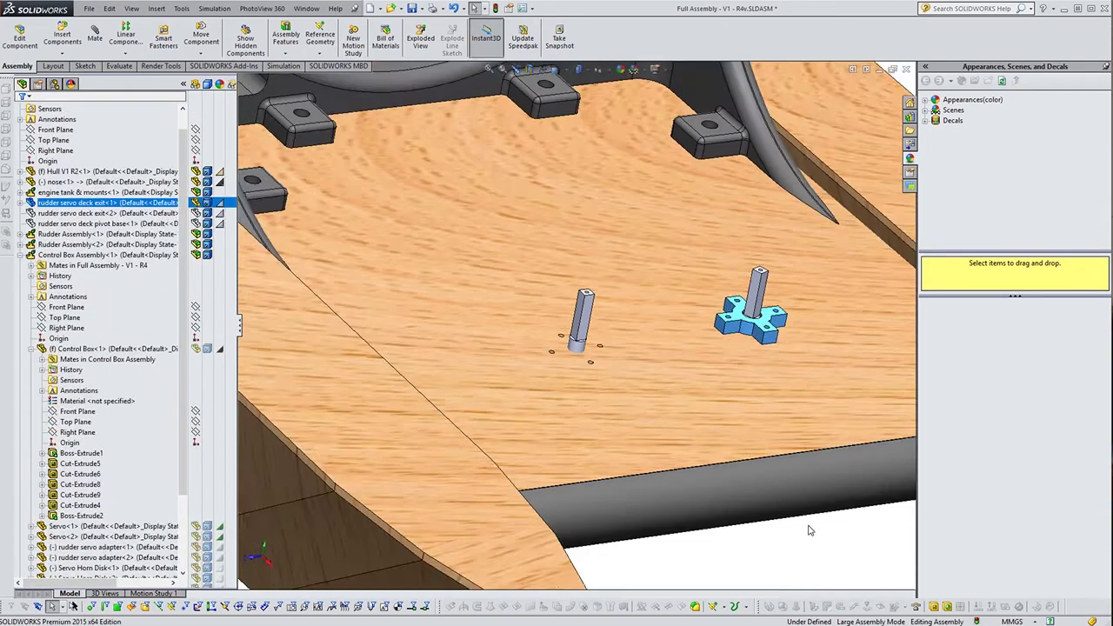
key(Escape)
scroll(771, 360, down, 8)
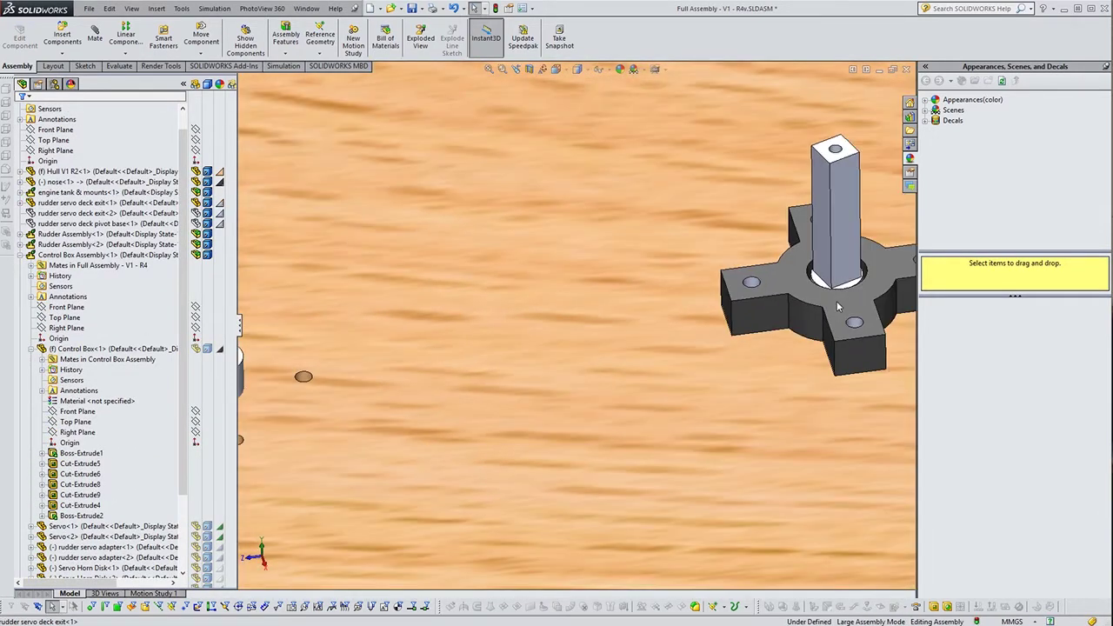
middle_drag(820, 306, 828, 410)
scroll(859, 293, down, 5)
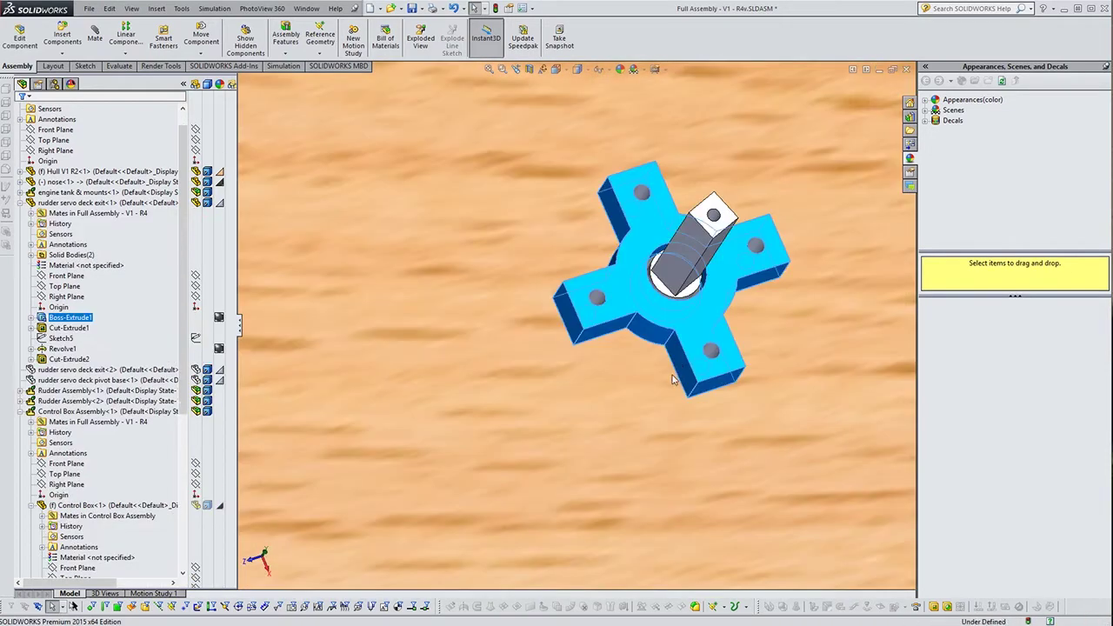
click(676, 389)
middle_drag(659, 333, 655, 286)
scroll(686, 319, down, 5)
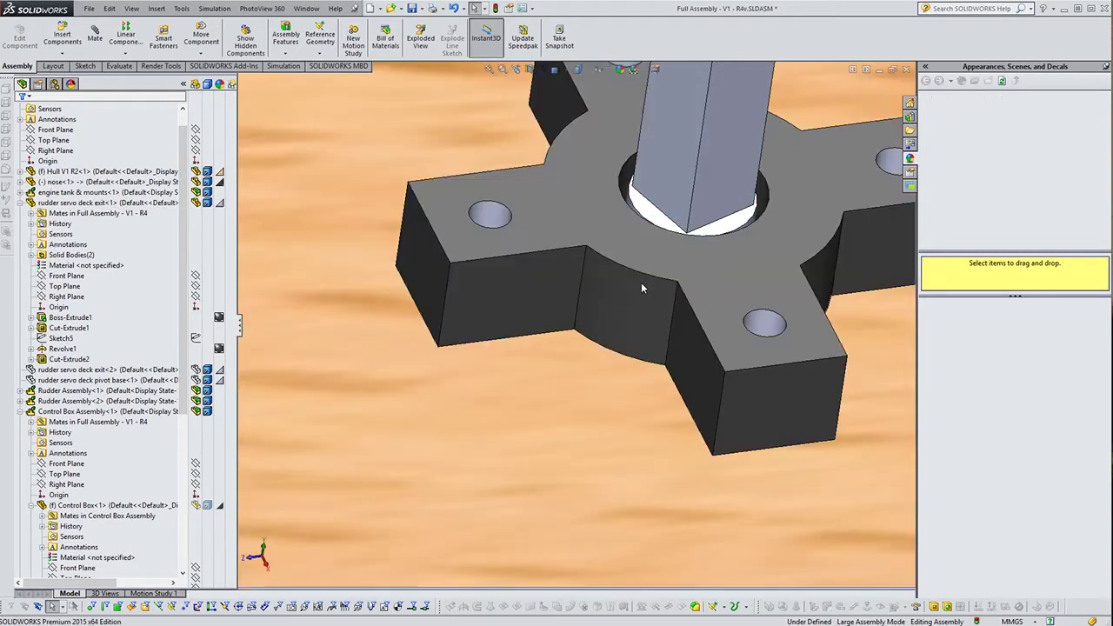
Inspect the curved side face between two arms of the deck exit and the clearance around the square shaft.
click(643, 291)
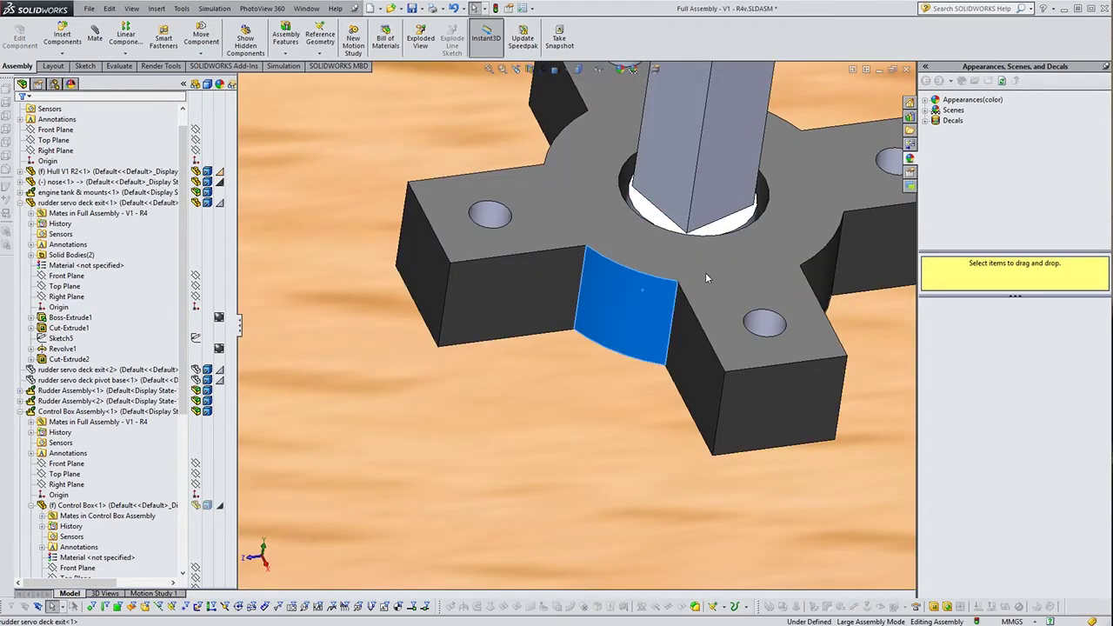
middle_drag(706, 276, 722, 279)
scroll(684, 250, down, 1)
scroll(639, 247, up, 3)
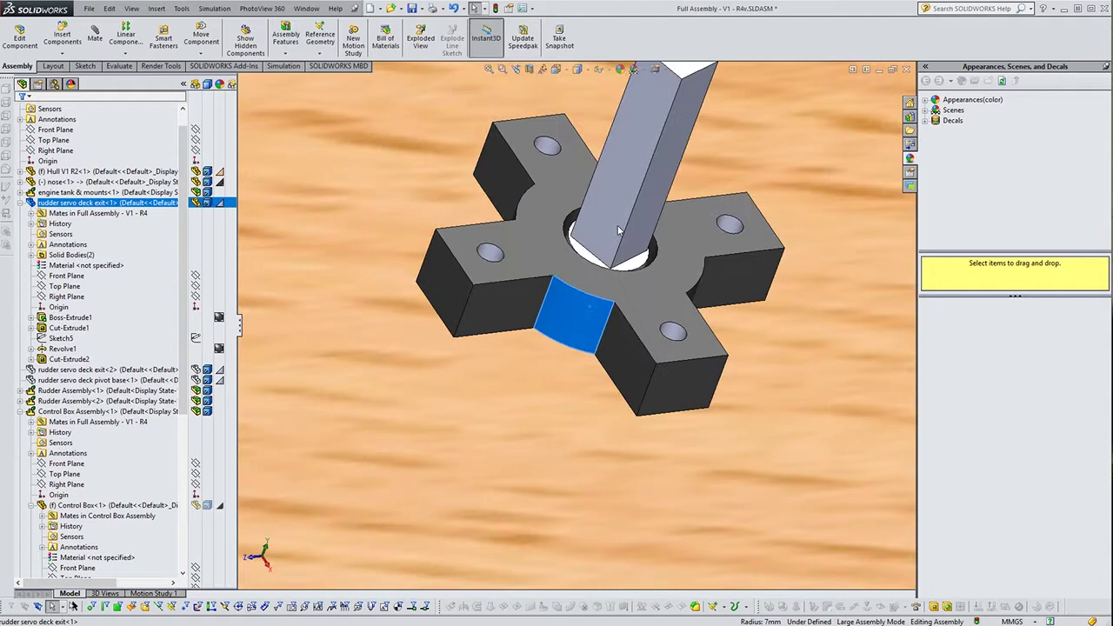
scroll(643, 258, up, 3)
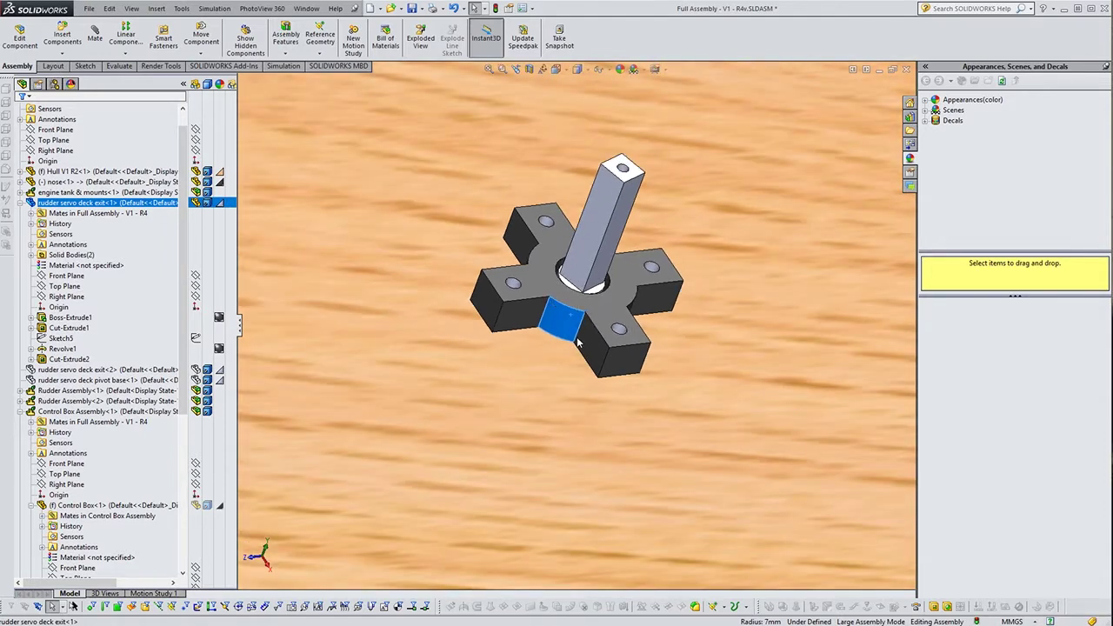
scroll(577, 342, up, 3)
mouse_move(581, 342)
middle_down()
mouse_move(567, 337)
mouse_move(617, 318)
mouse_move(597, 336)
middle_up()
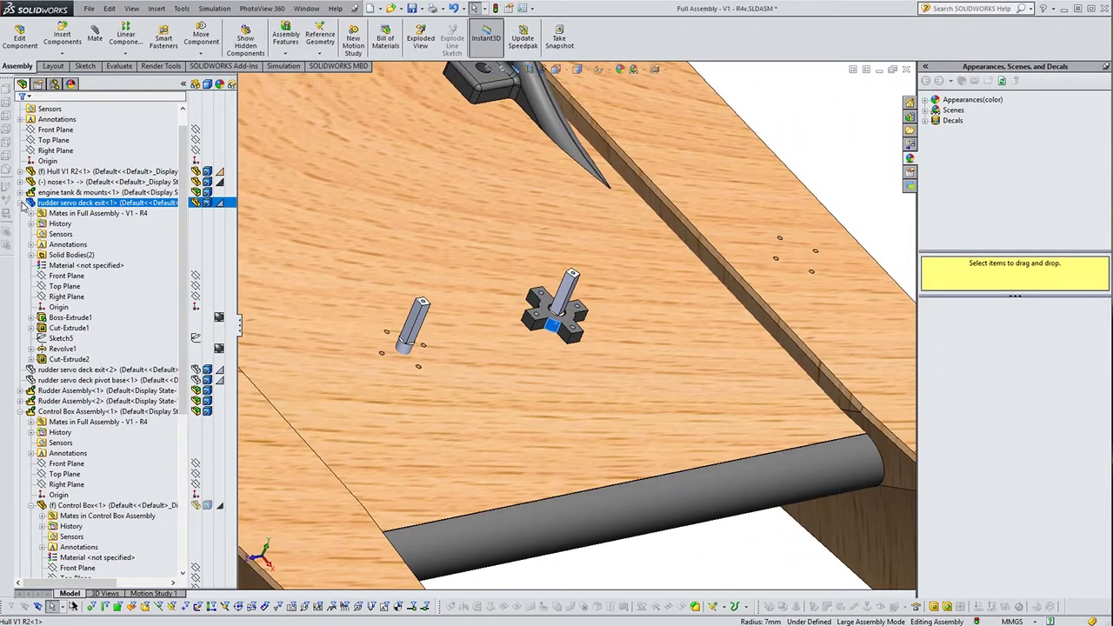
Collapse the expanded components in the tree and show the second rudder servo deck exit around the other adapter shaft.
click(22, 203)
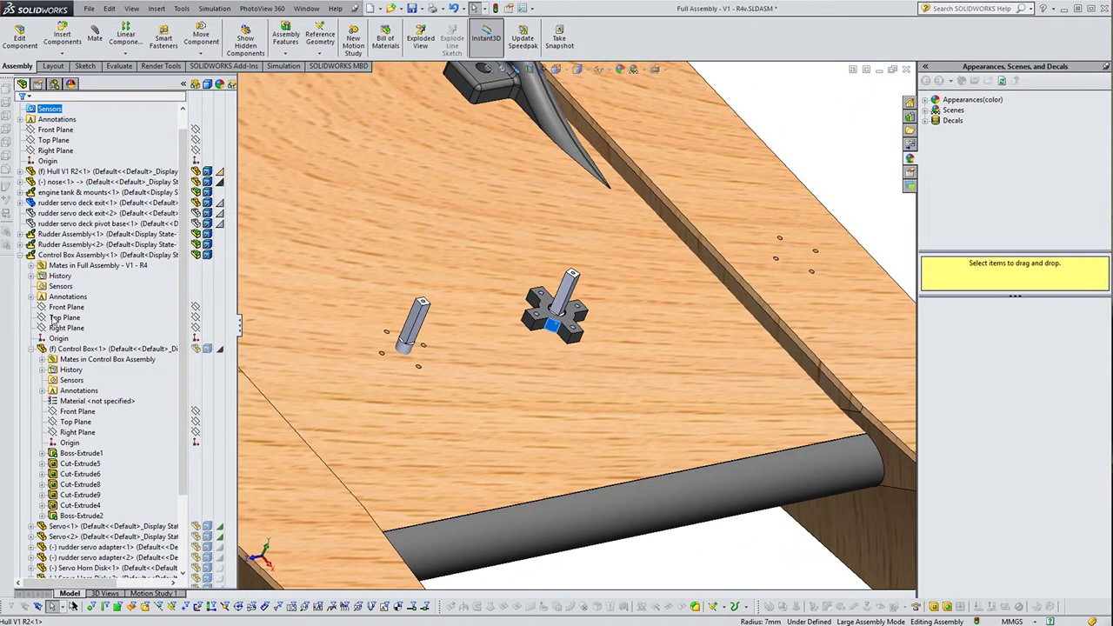
click(19, 256)
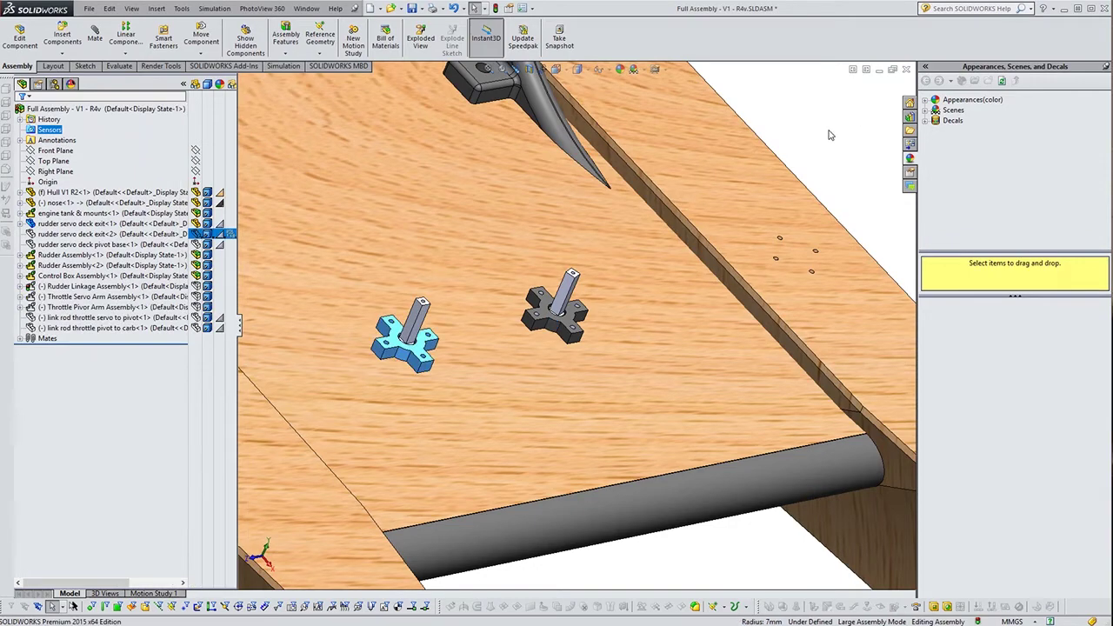
click(831, 136)
Show the rudder servo deck pivot base over the four mounting holes in the side hull deck.
scroll(816, 283, down, 2)
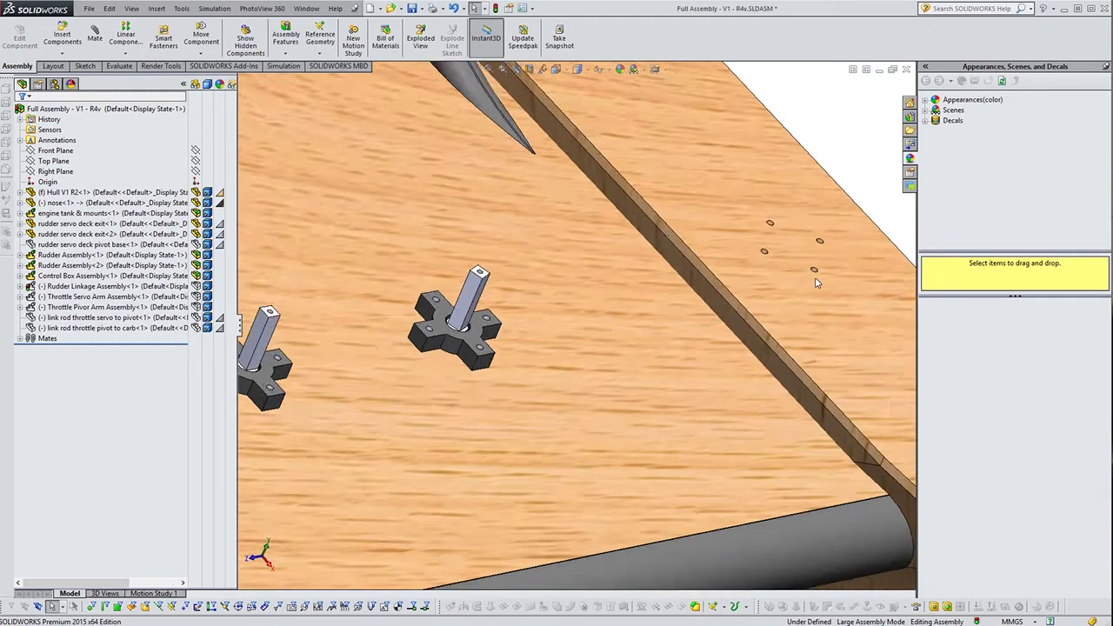
scroll(856, 262, down, 3)
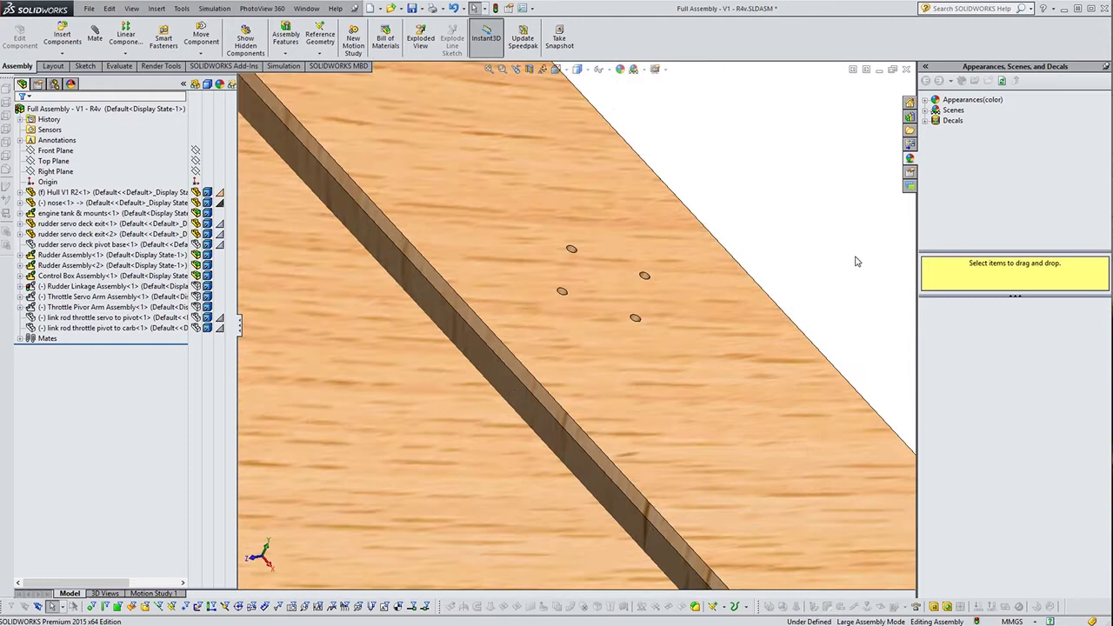
click(208, 245)
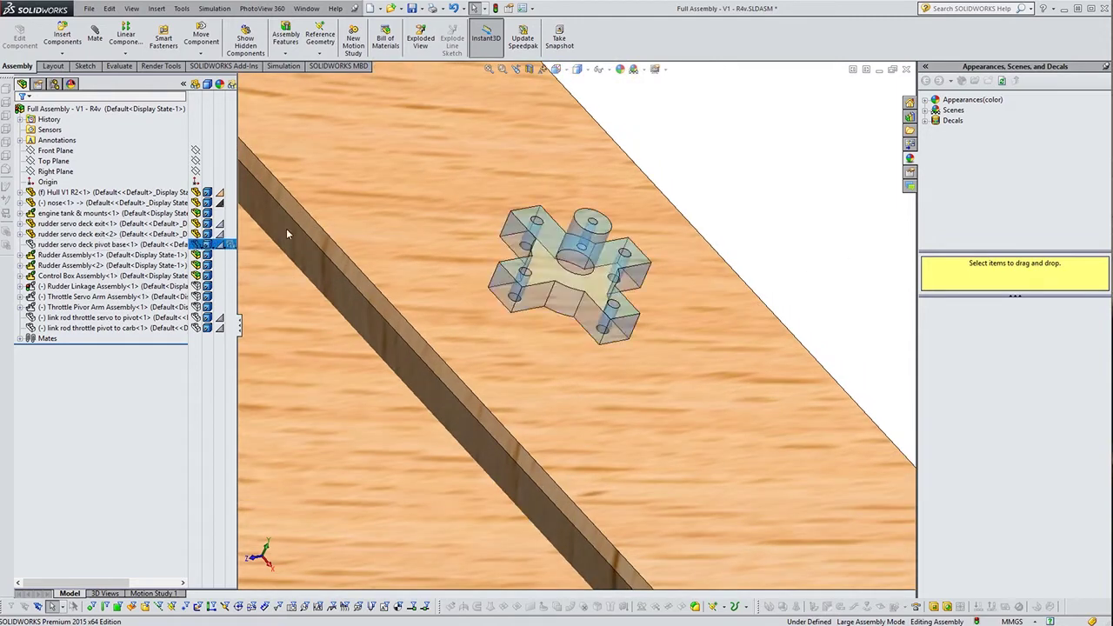
click(782, 185)
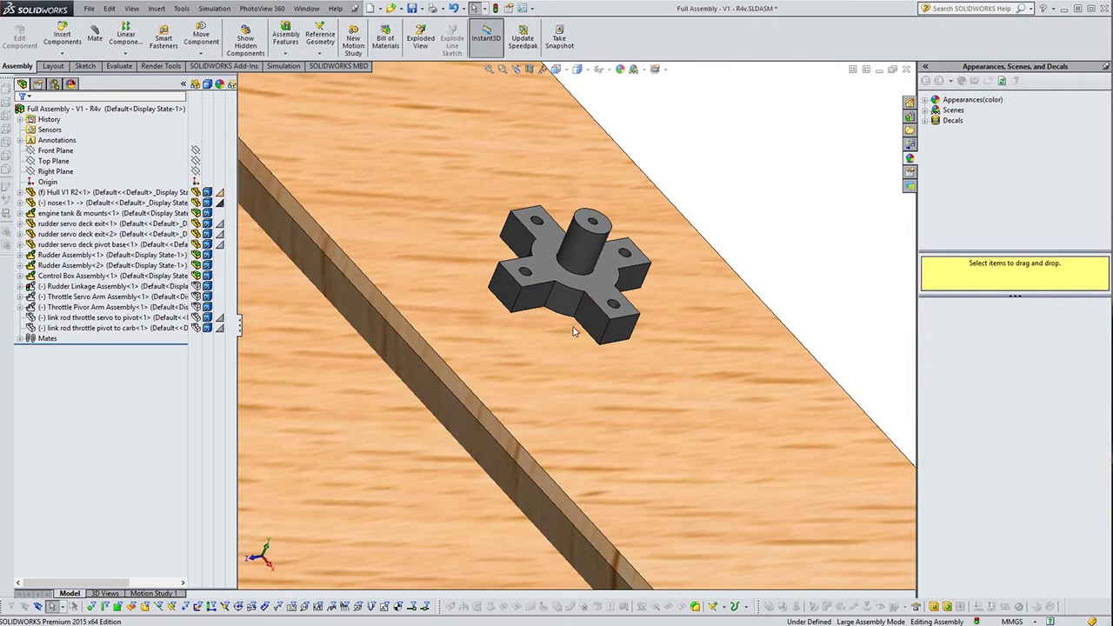
mouse_move(573, 332)
middle_down()
mouse_move(496, 422)
mouse_move(530, 443)
mouse_move(580, 335)
middle_up()
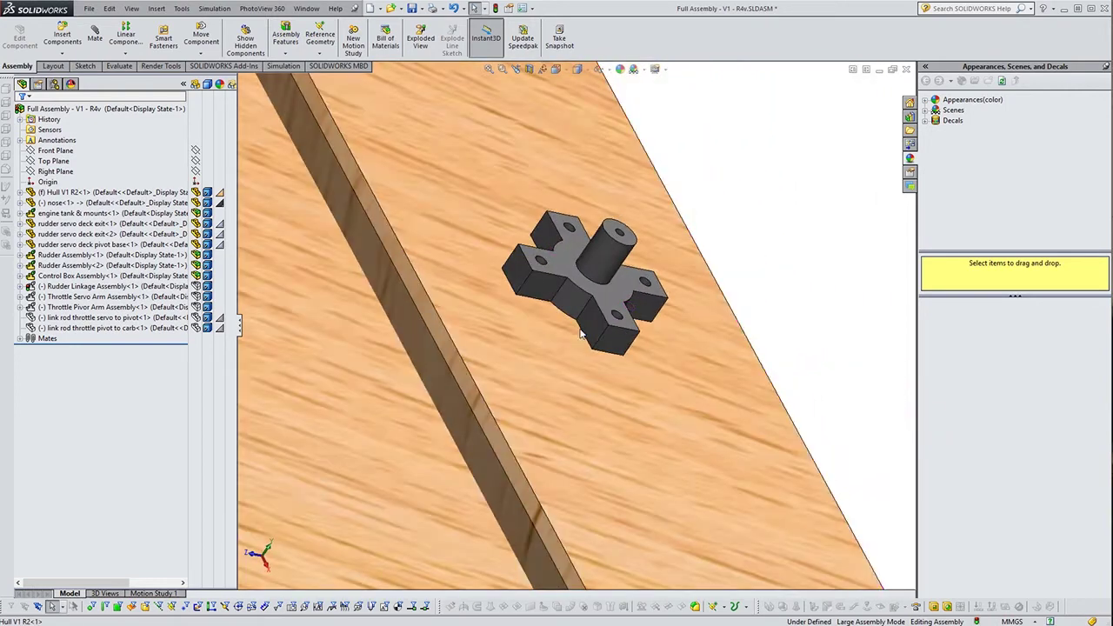
Show the Rudder Linkage Assembly connecting the servo shaft to the deck pivot base.
scroll(393, 261, up, 2)
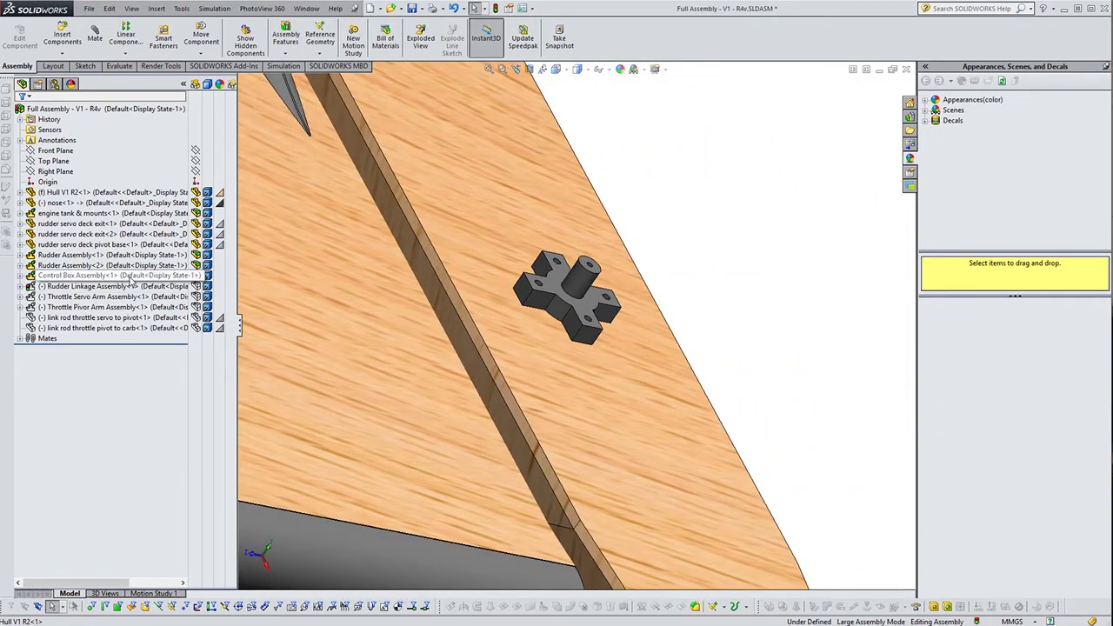
click(196, 287)
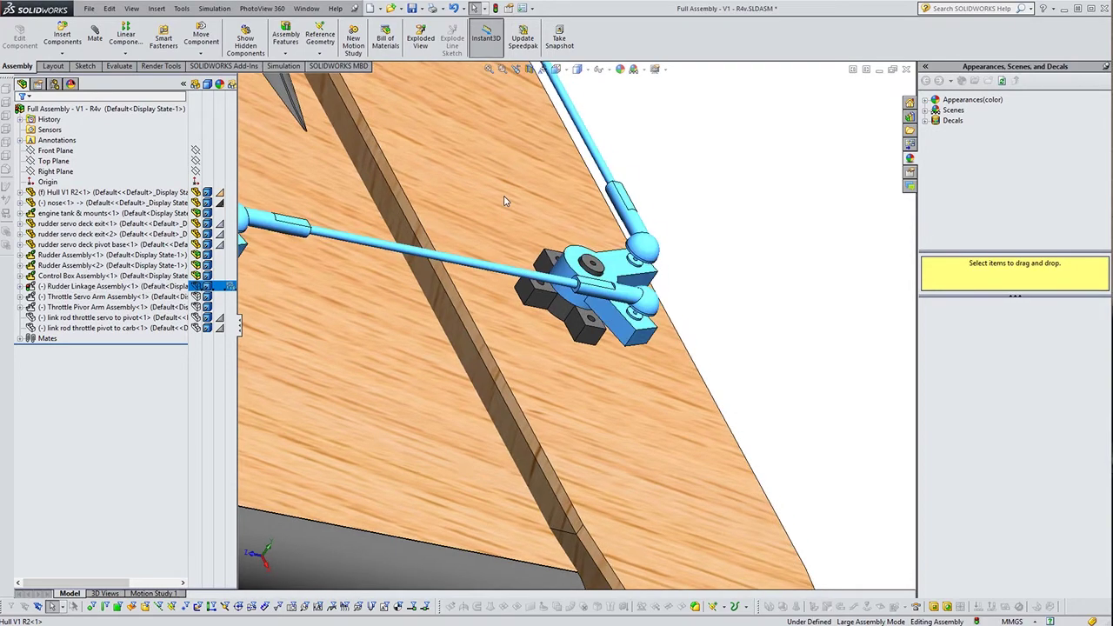
click(752, 186)
scroll(417, 351, up, 3)
scroll(435, 318, down, 3)
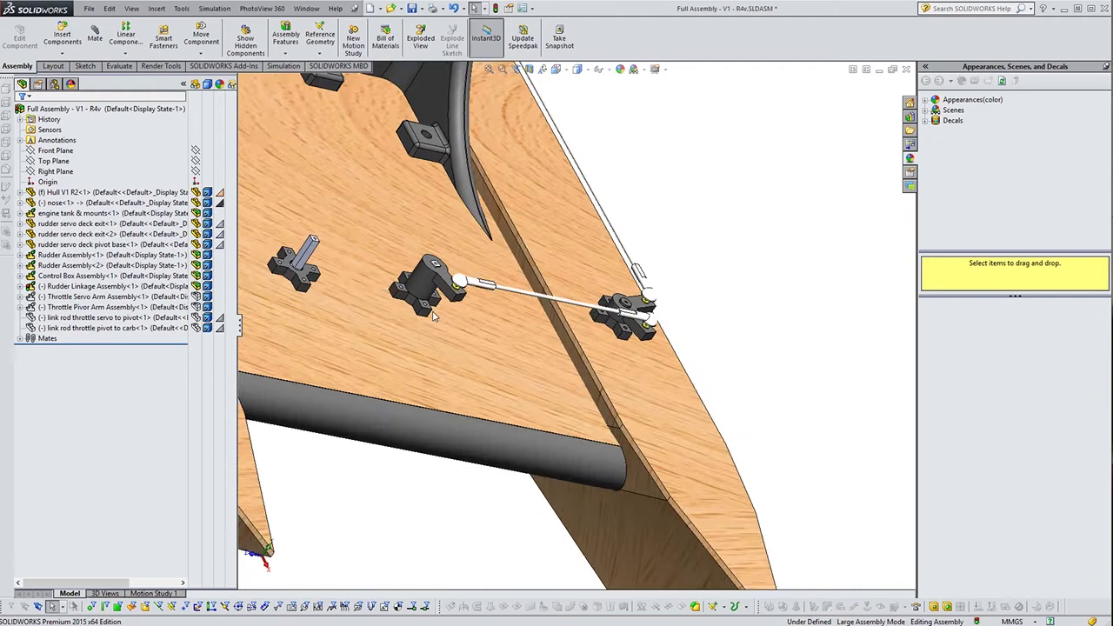
Inspect the servo pivot arm on the square shaft and the ball joint of its link rod.
scroll(434, 318, down, 4)
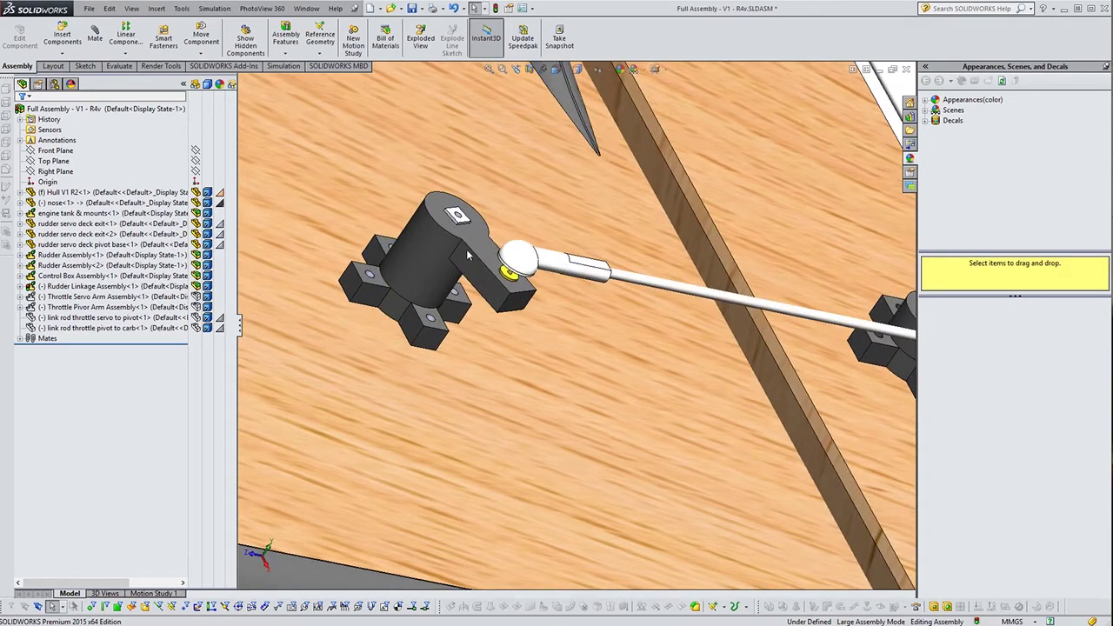
middle_drag(467, 255, 475, 302)
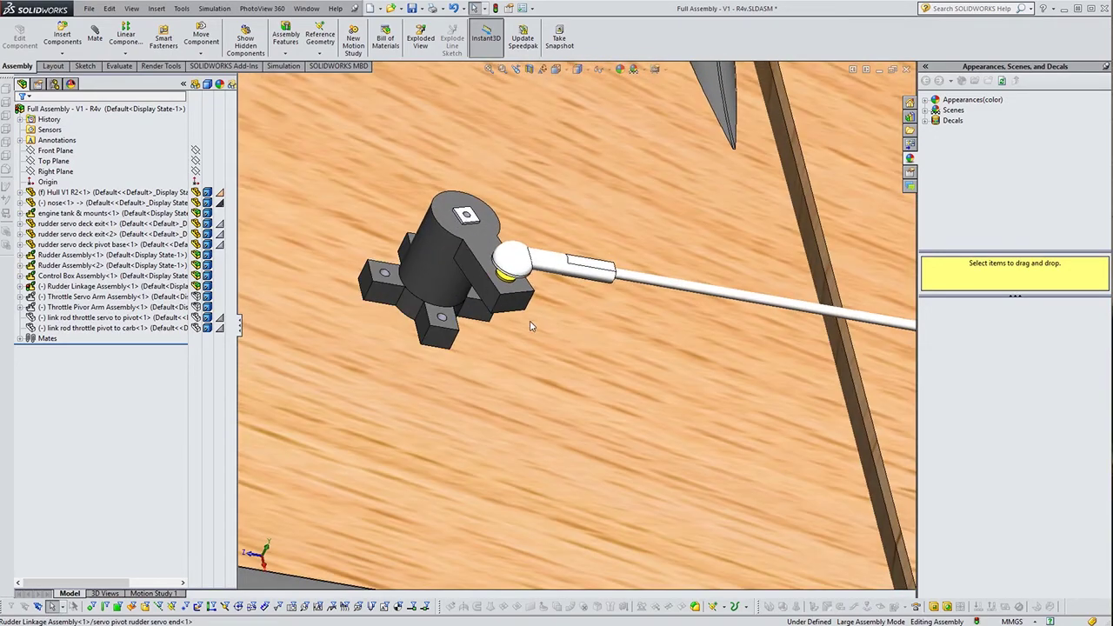
scroll(565, 352, up, 3)
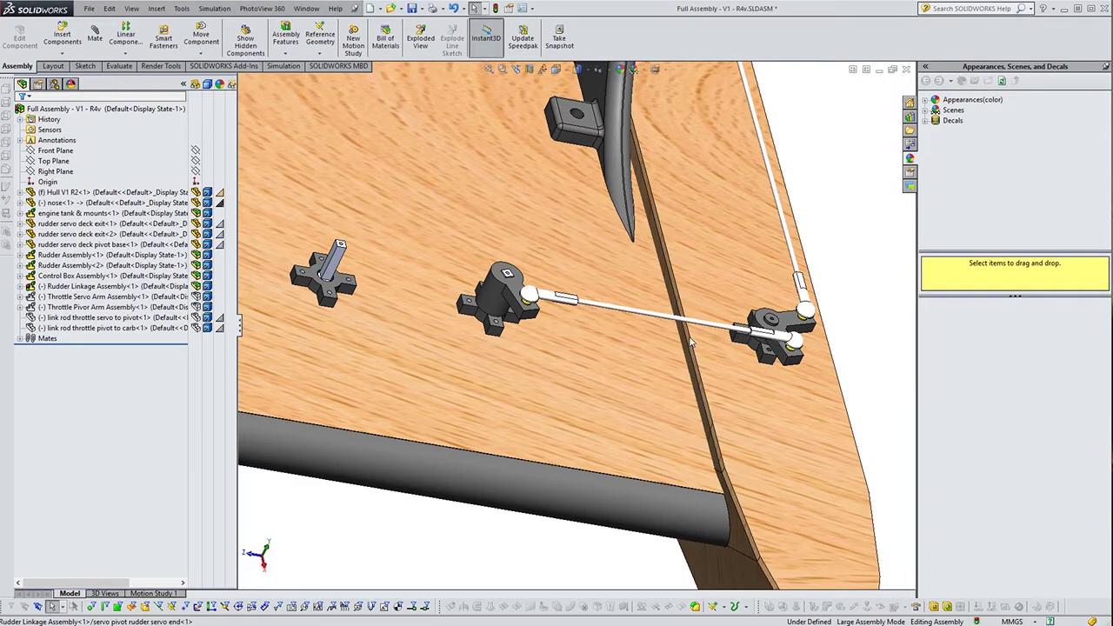
scroll(553, 306, down, 5)
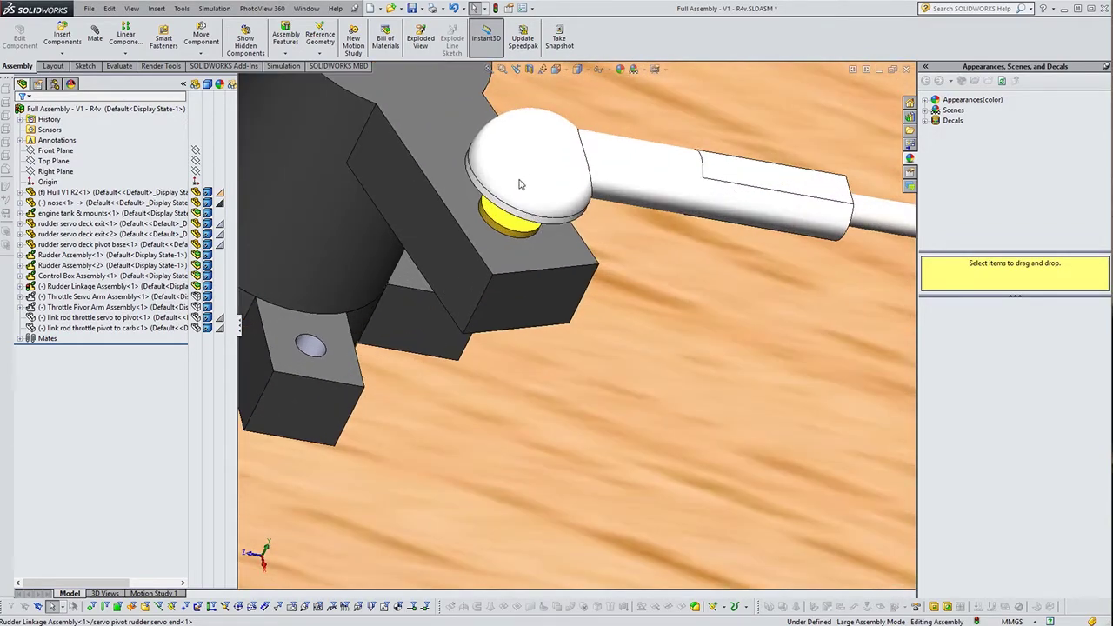
scroll(674, 261, up, 10)
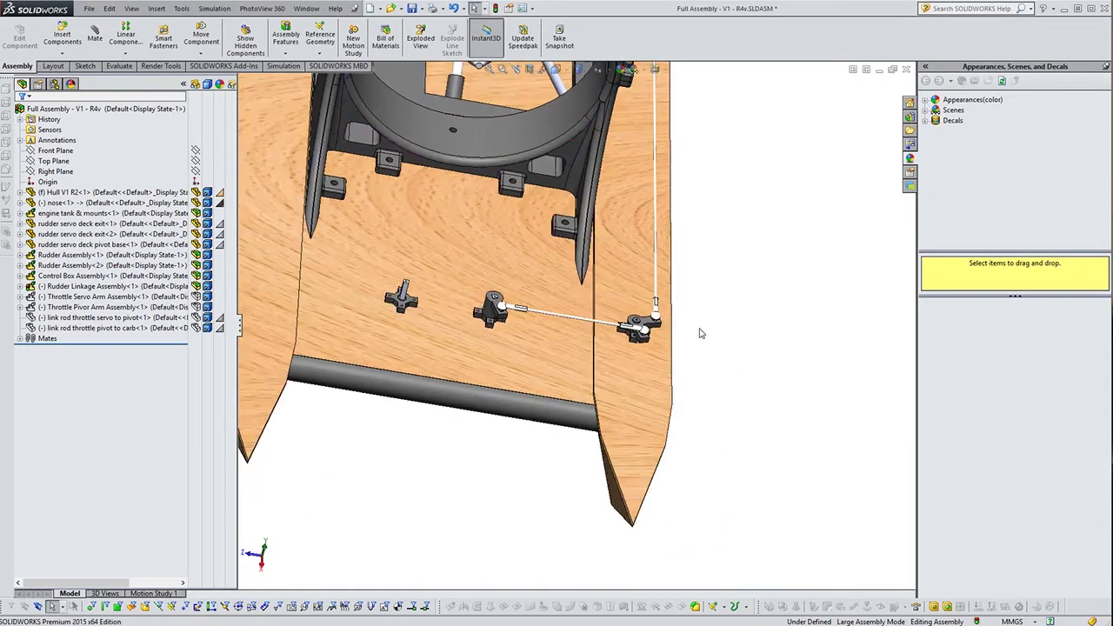
Follow the long link rod past the duct to the rudder and examine the rudder's pivot arm and bracket.
scroll(698, 287, up, 8)
scroll(619, 200, down, 10)
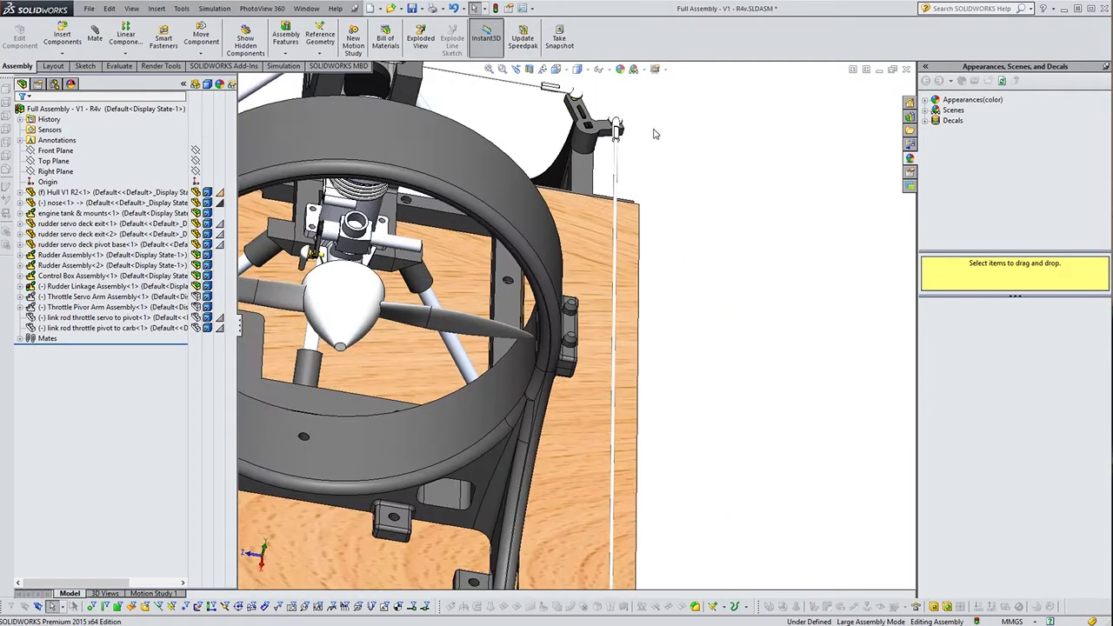
middle_drag(656, 134, 648, 176)
scroll(624, 145, down, 5)
scroll(595, 205, up, 7)
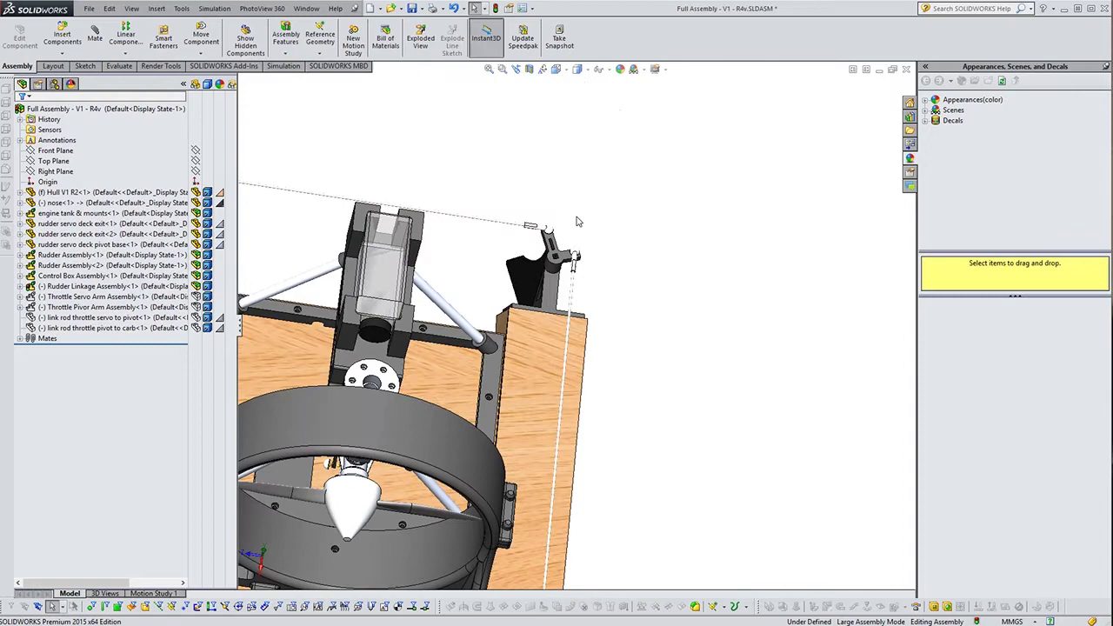
middle_drag(550, 241, 487, 186)
scroll(551, 239, down, 8)
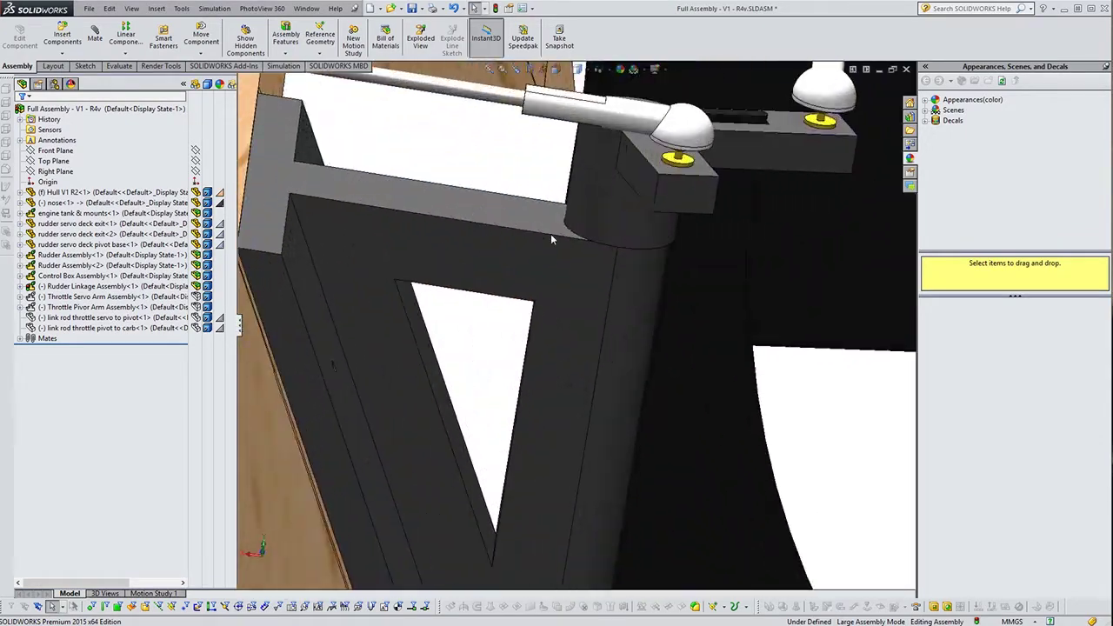
scroll(551, 238, up, 5)
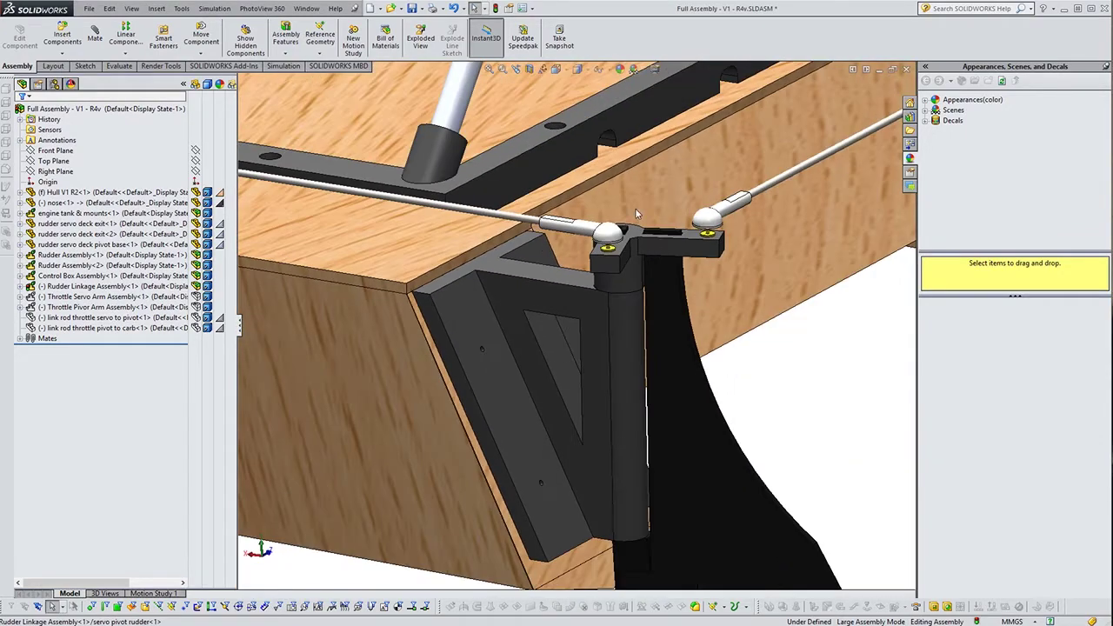
Inspect the rudder pivot arm and its two ball joints from above, plus the cross rod between both rudders.
middle_drag(698, 268, 470, 393)
scroll(500, 454, down, 3)
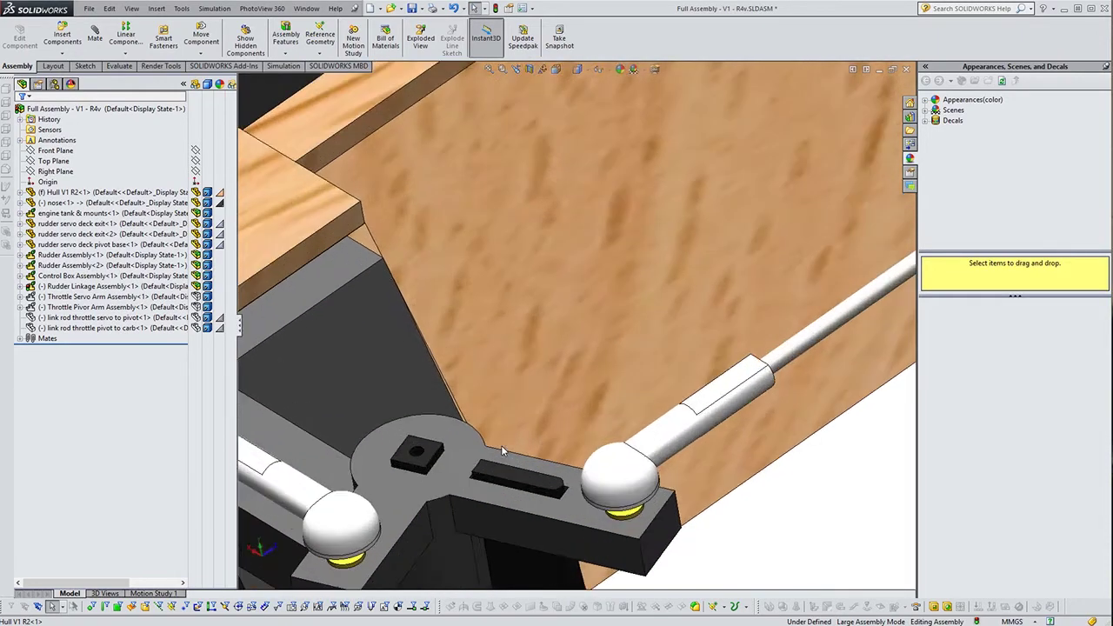
scroll(467, 513, up, 5)
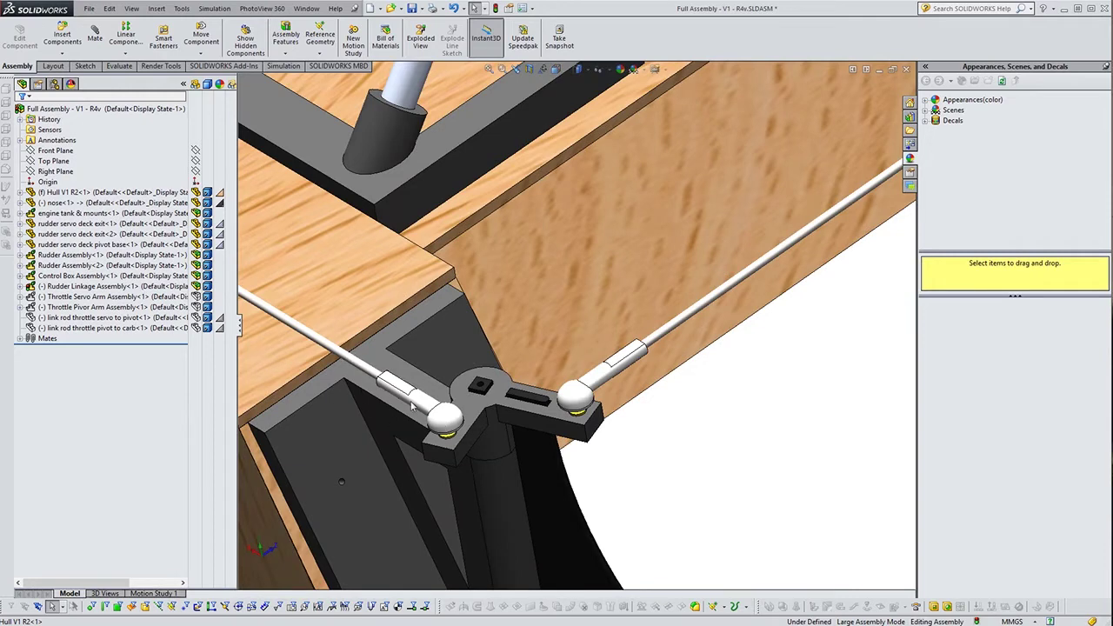
scroll(746, 322, up, 5)
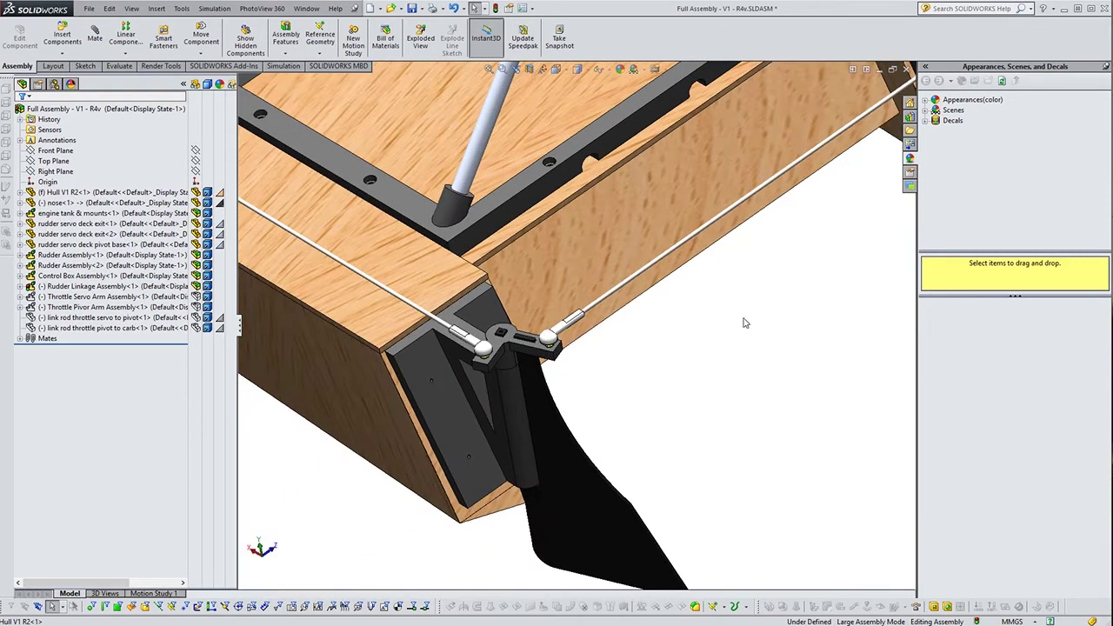
scroll(751, 332, up, 3)
scroll(800, 200, down, 5)
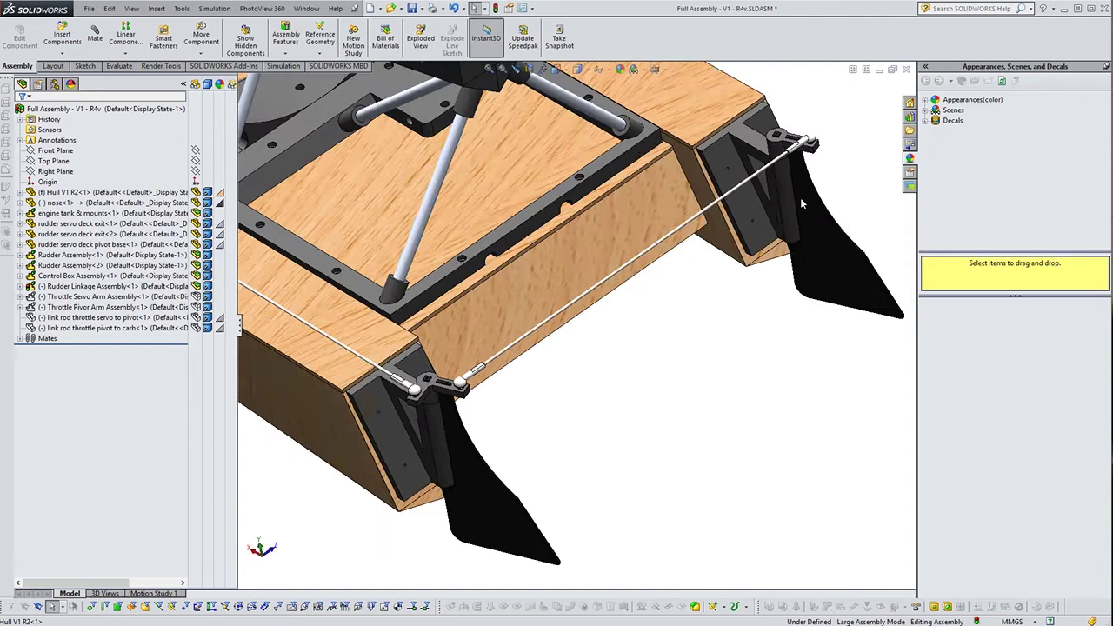
Swing the servo pivot arm on the deck slightly to check how the rudder linkage moves.
scroll(617, 335, up, 5)
scroll(431, 433, up, 2)
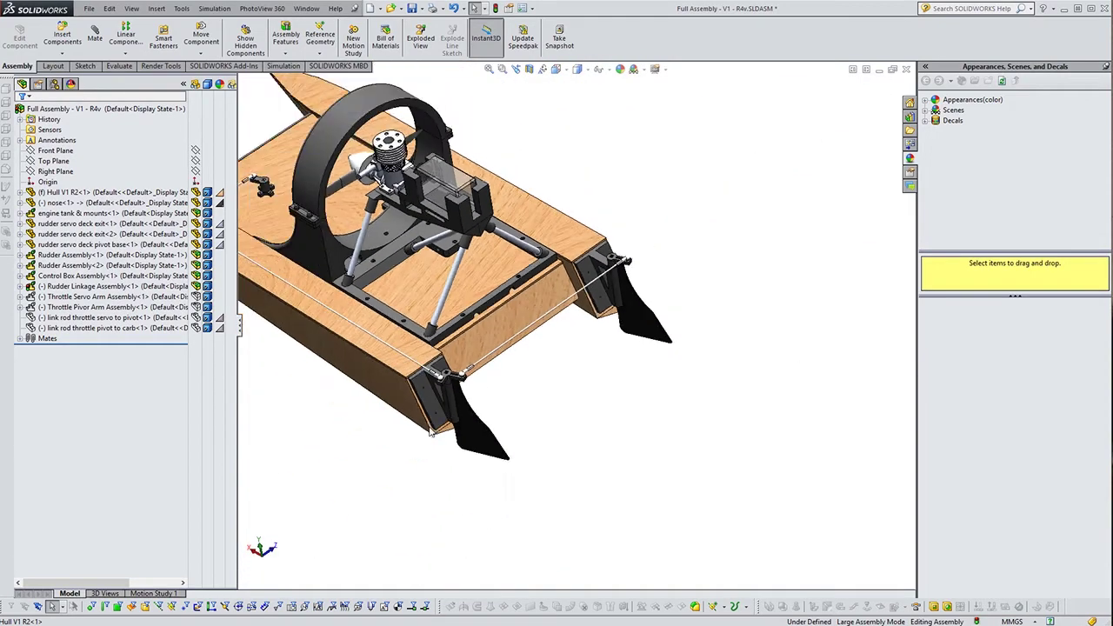
scroll(354, 408, up, 2)
middle_drag(372, 300, 541, 522)
scroll(467, 321, down, 3)
middle_drag(467, 322, 377, 370)
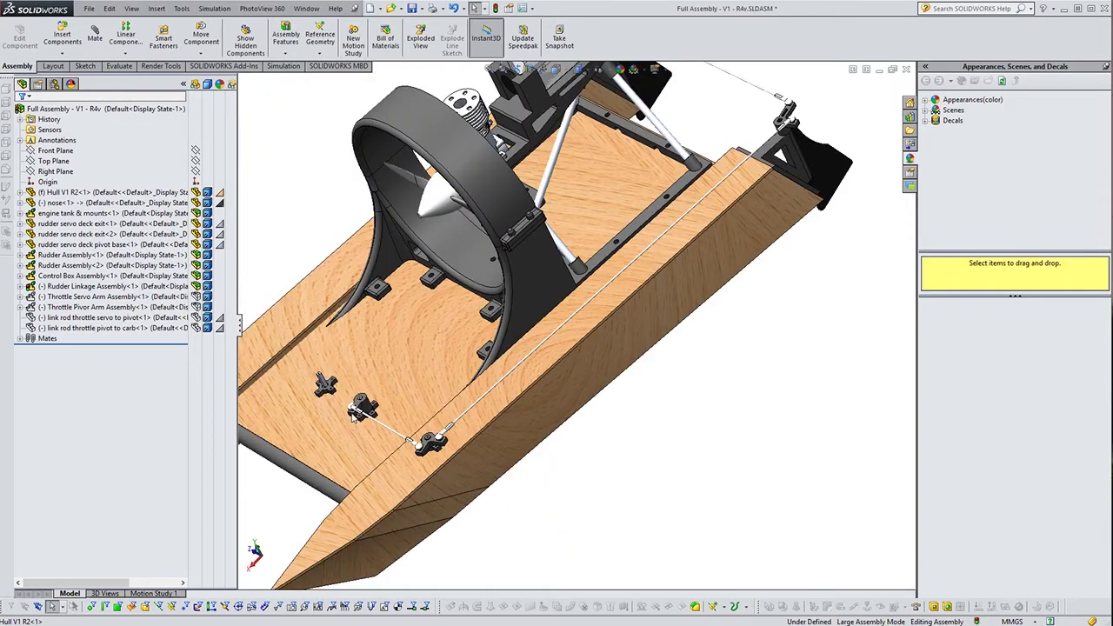
drag(350, 410, 356, 410)
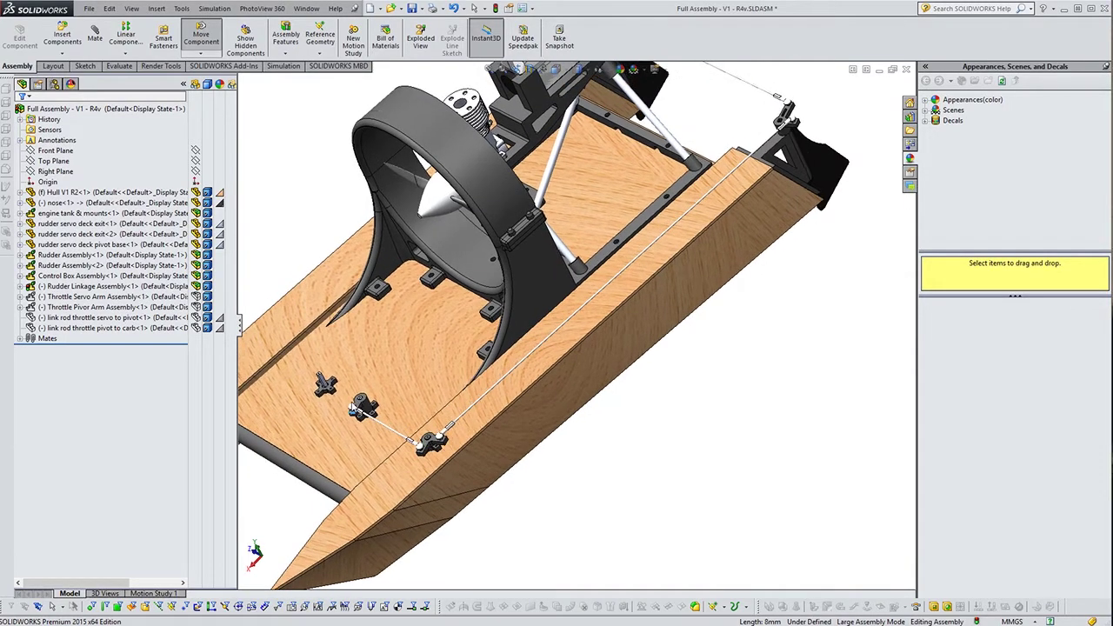
key(Escape)
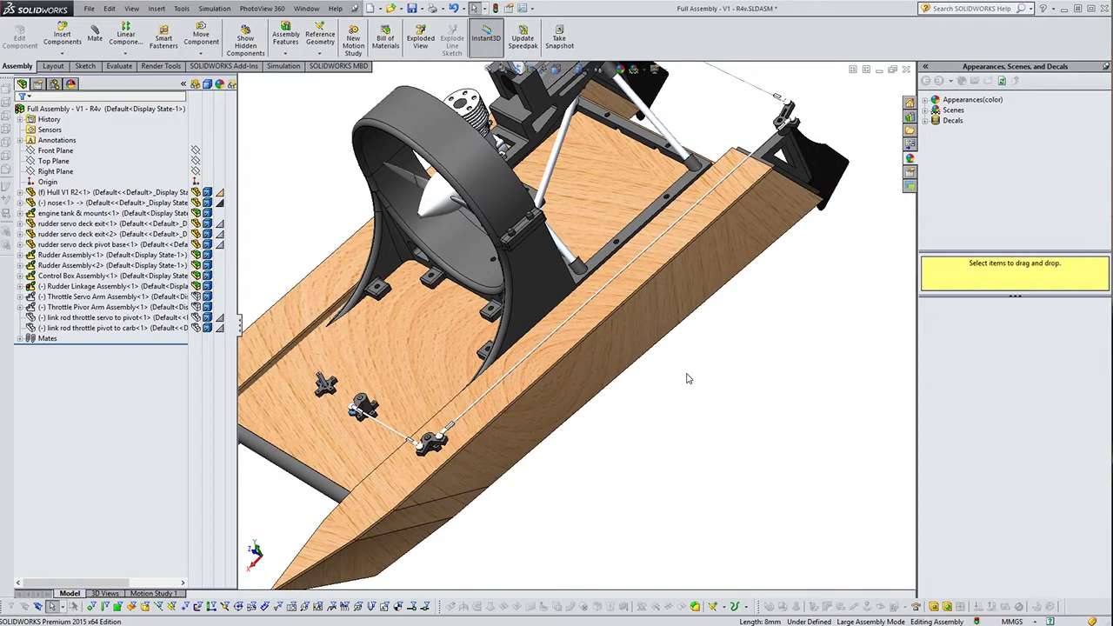
click(687, 378)
Inspect the bare square servo shaft and its deck exit beside the rudder servo arm, ahead of the duct.
scroll(331, 337, up, 1)
middle_drag(331, 338, 515, 318)
scroll(519, 319, up, 1)
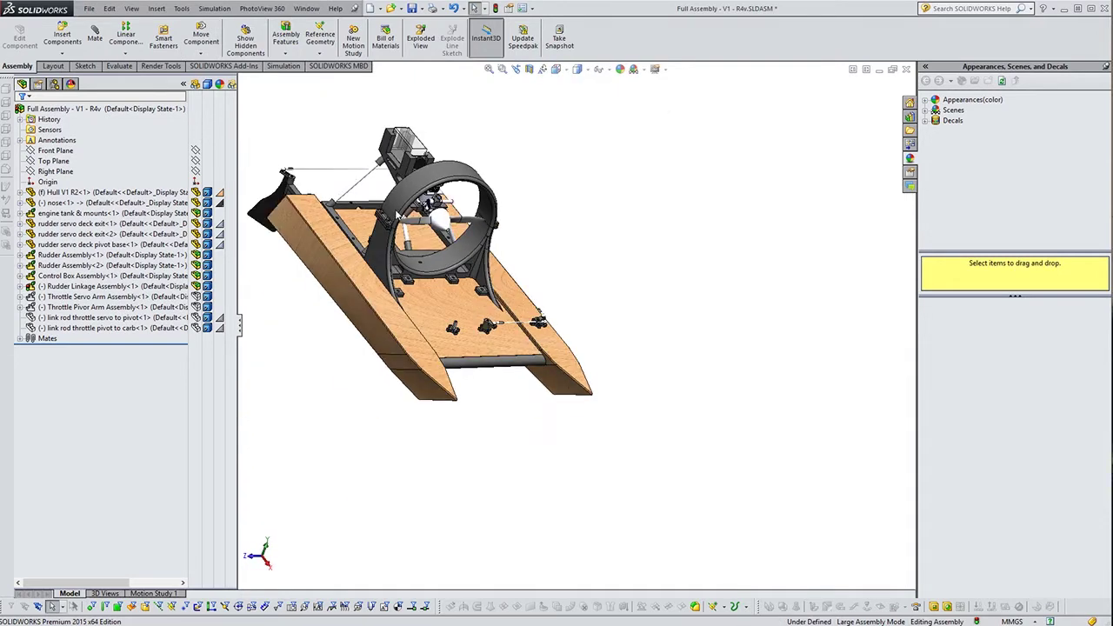
middle_drag(436, 304, 443, 312)
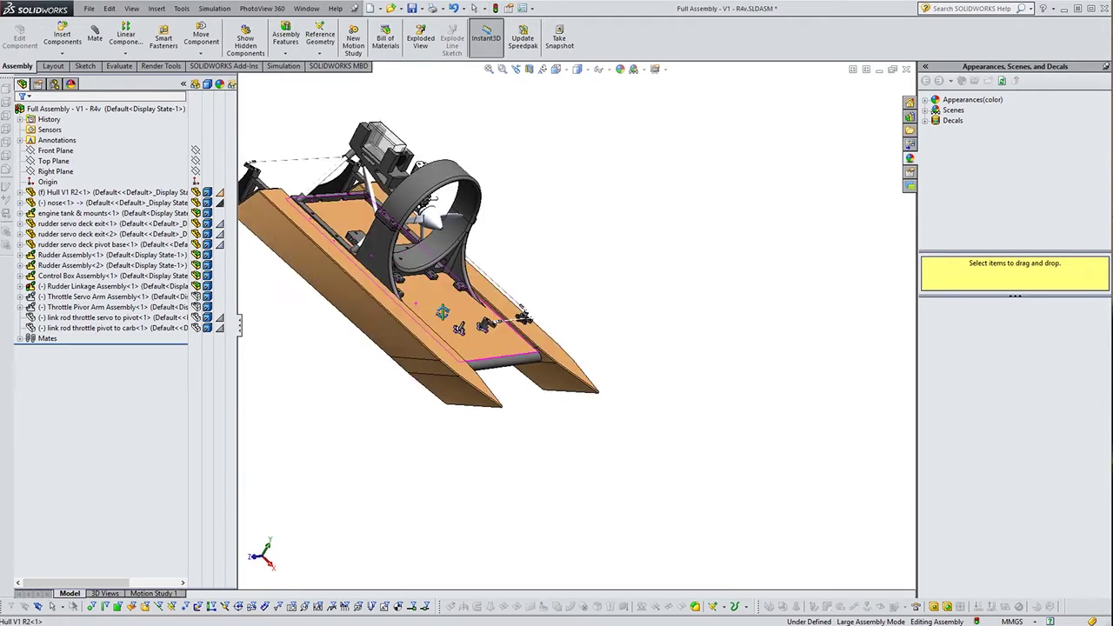
scroll(442, 311, down, 5)
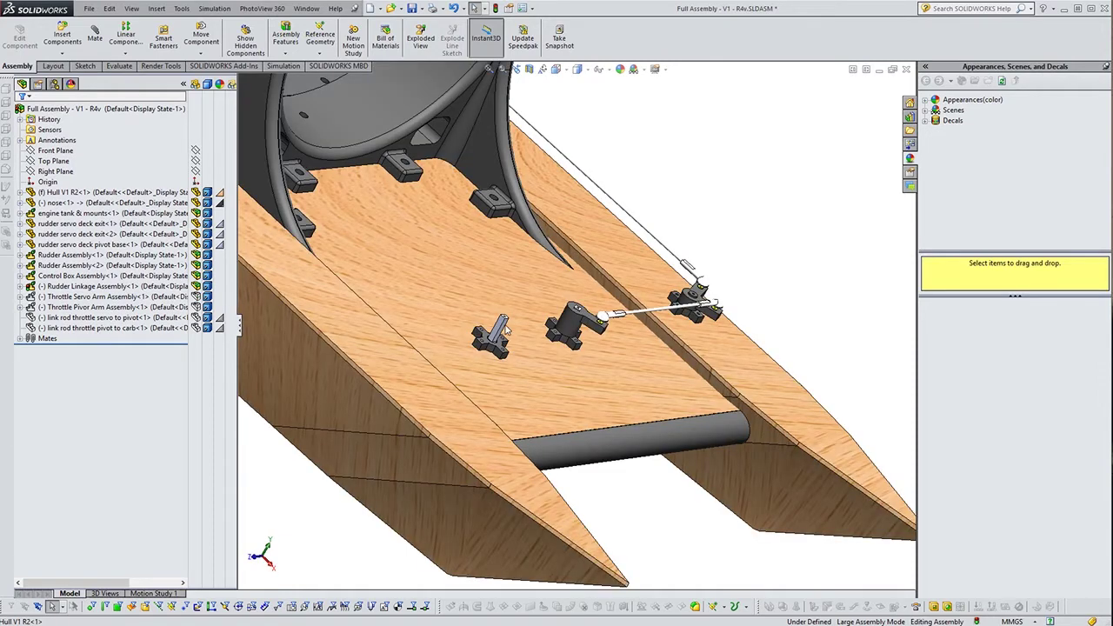
scroll(505, 329, up, 2)
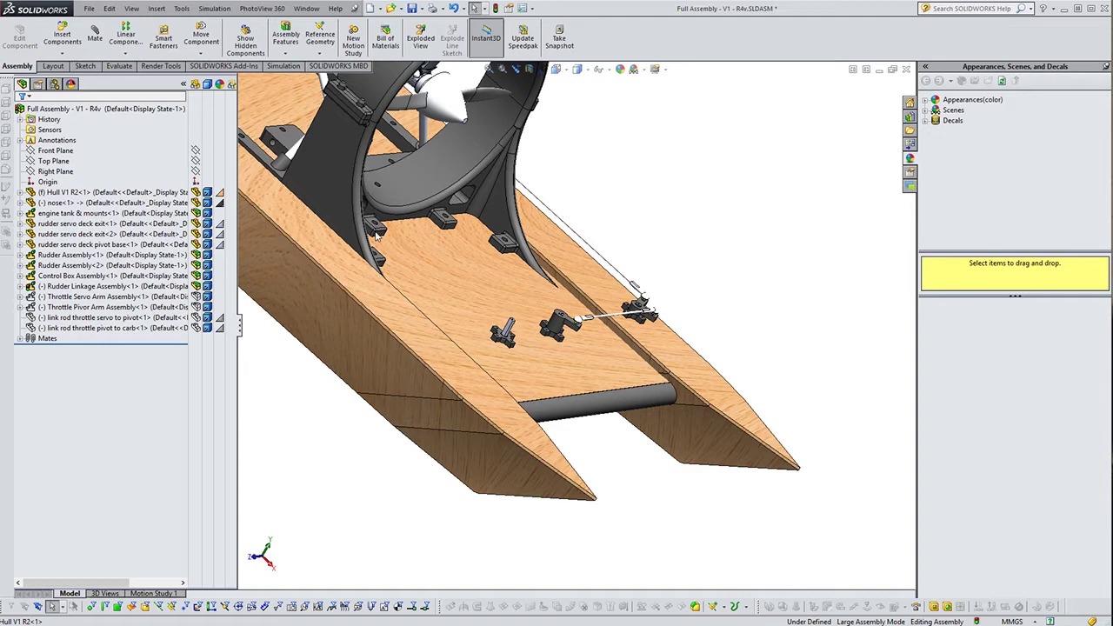
Swing the engine carburettor's Throttle Arm about its pivot to check its travel, and look back at the bare servo shaft on the deck.
scroll(376, 237, up, 4)
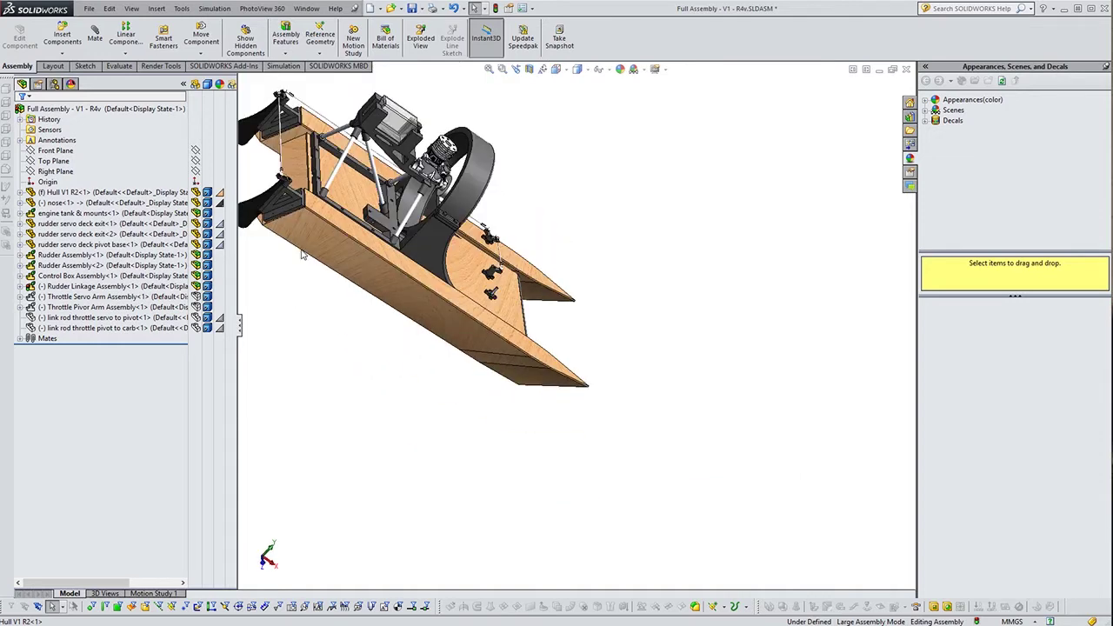
scroll(462, 186, down, 6)
scroll(543, 148, up, 6)
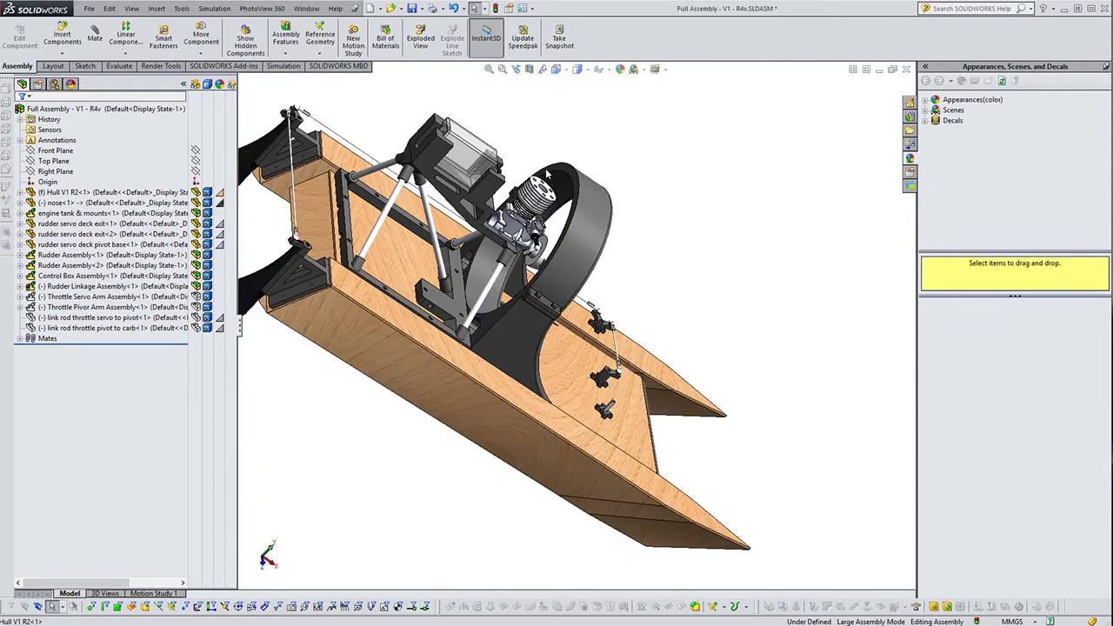
scroll(570, 339, down, 8)
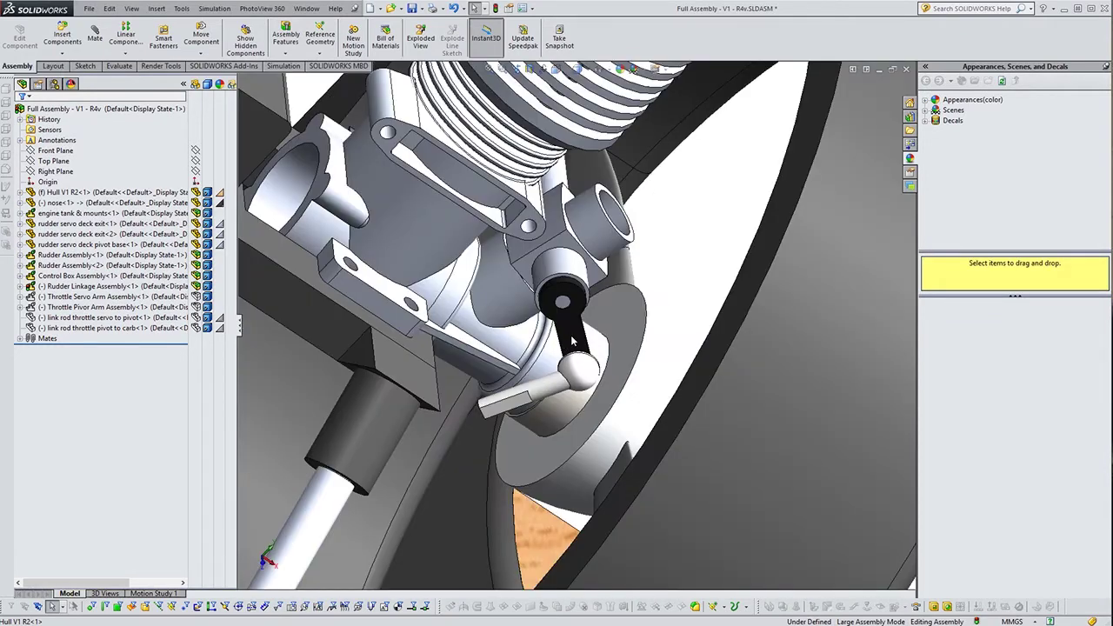
click(572, 341)
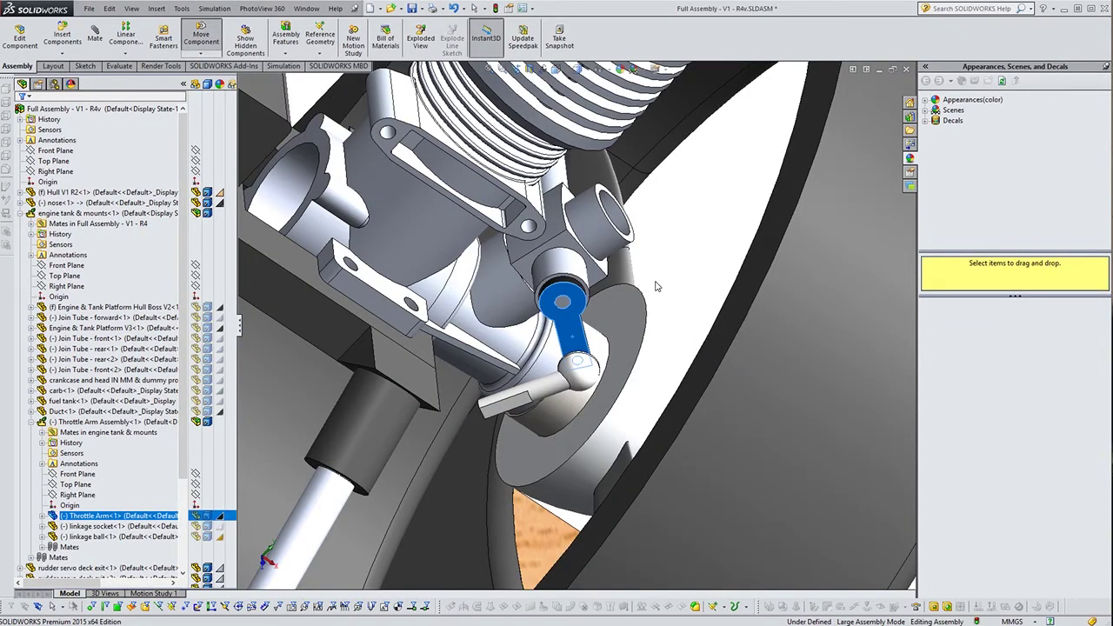
drag(656, 286, 590, 332)
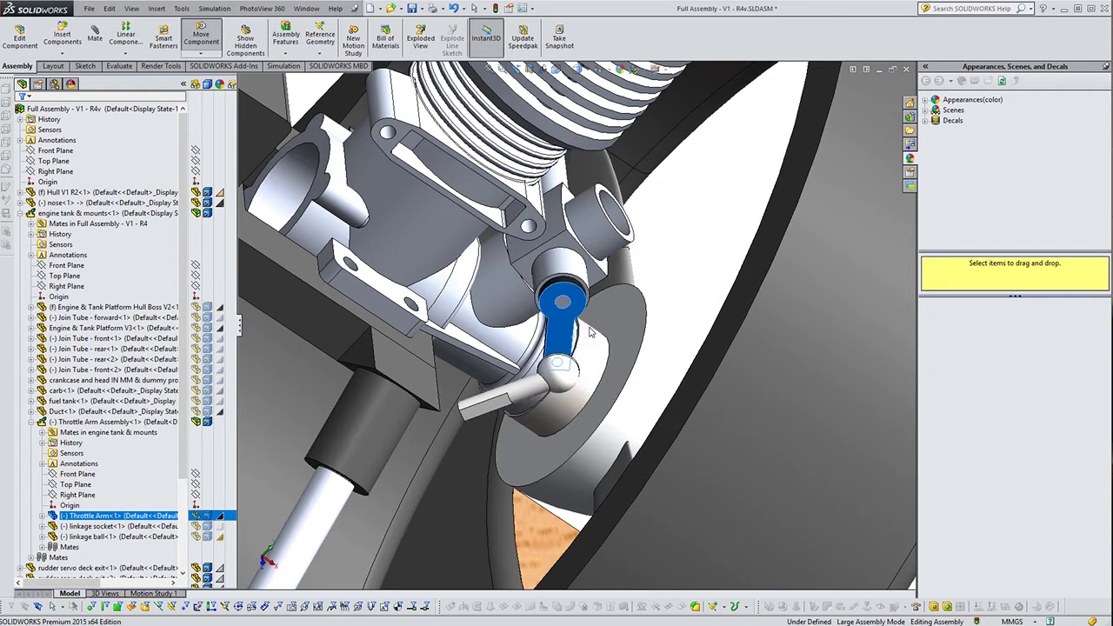
key(f)
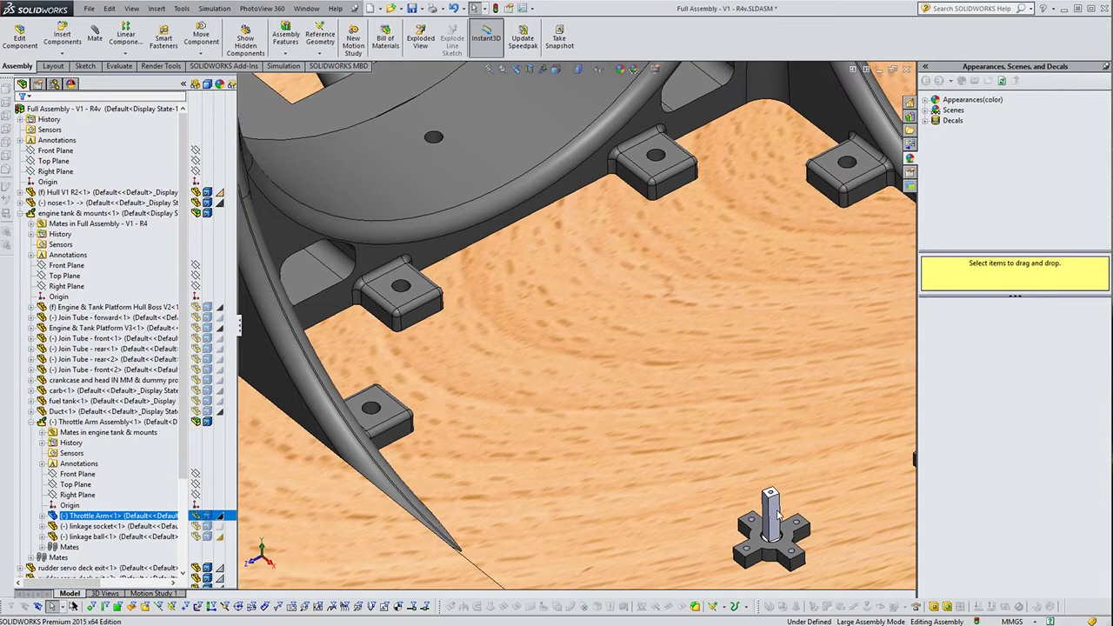
key(f)
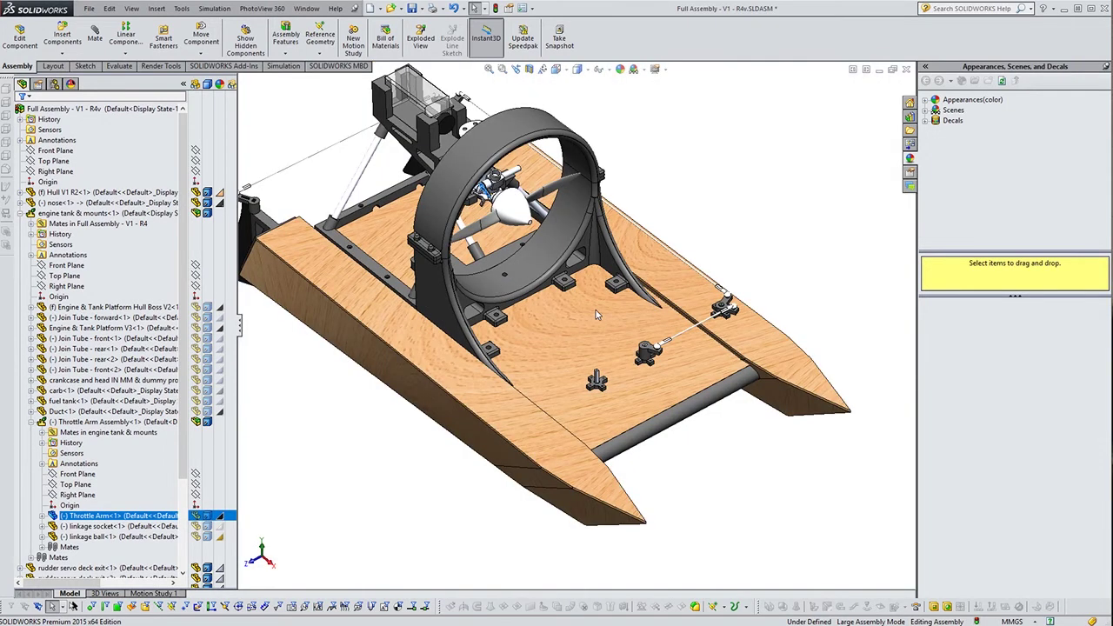